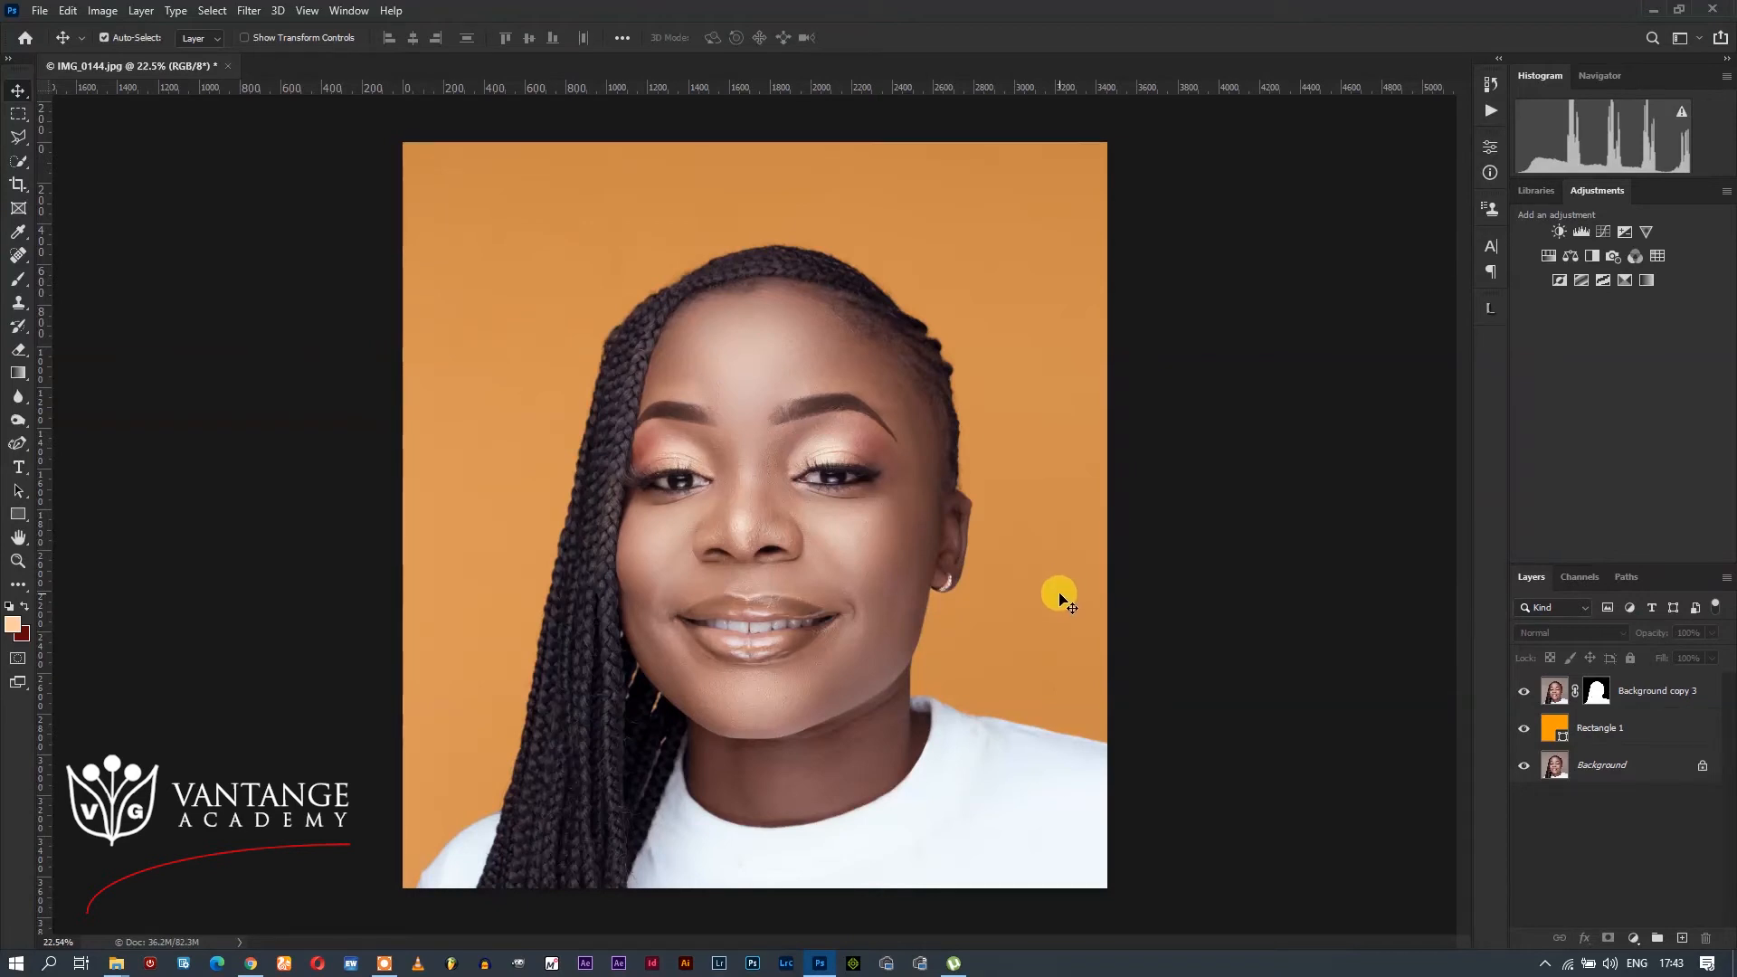
# Step: Hide and reshow the orange Rectangle 1 layer to compare the original and replaced portrait backgrounds
pyautogui.click(1525, 729)
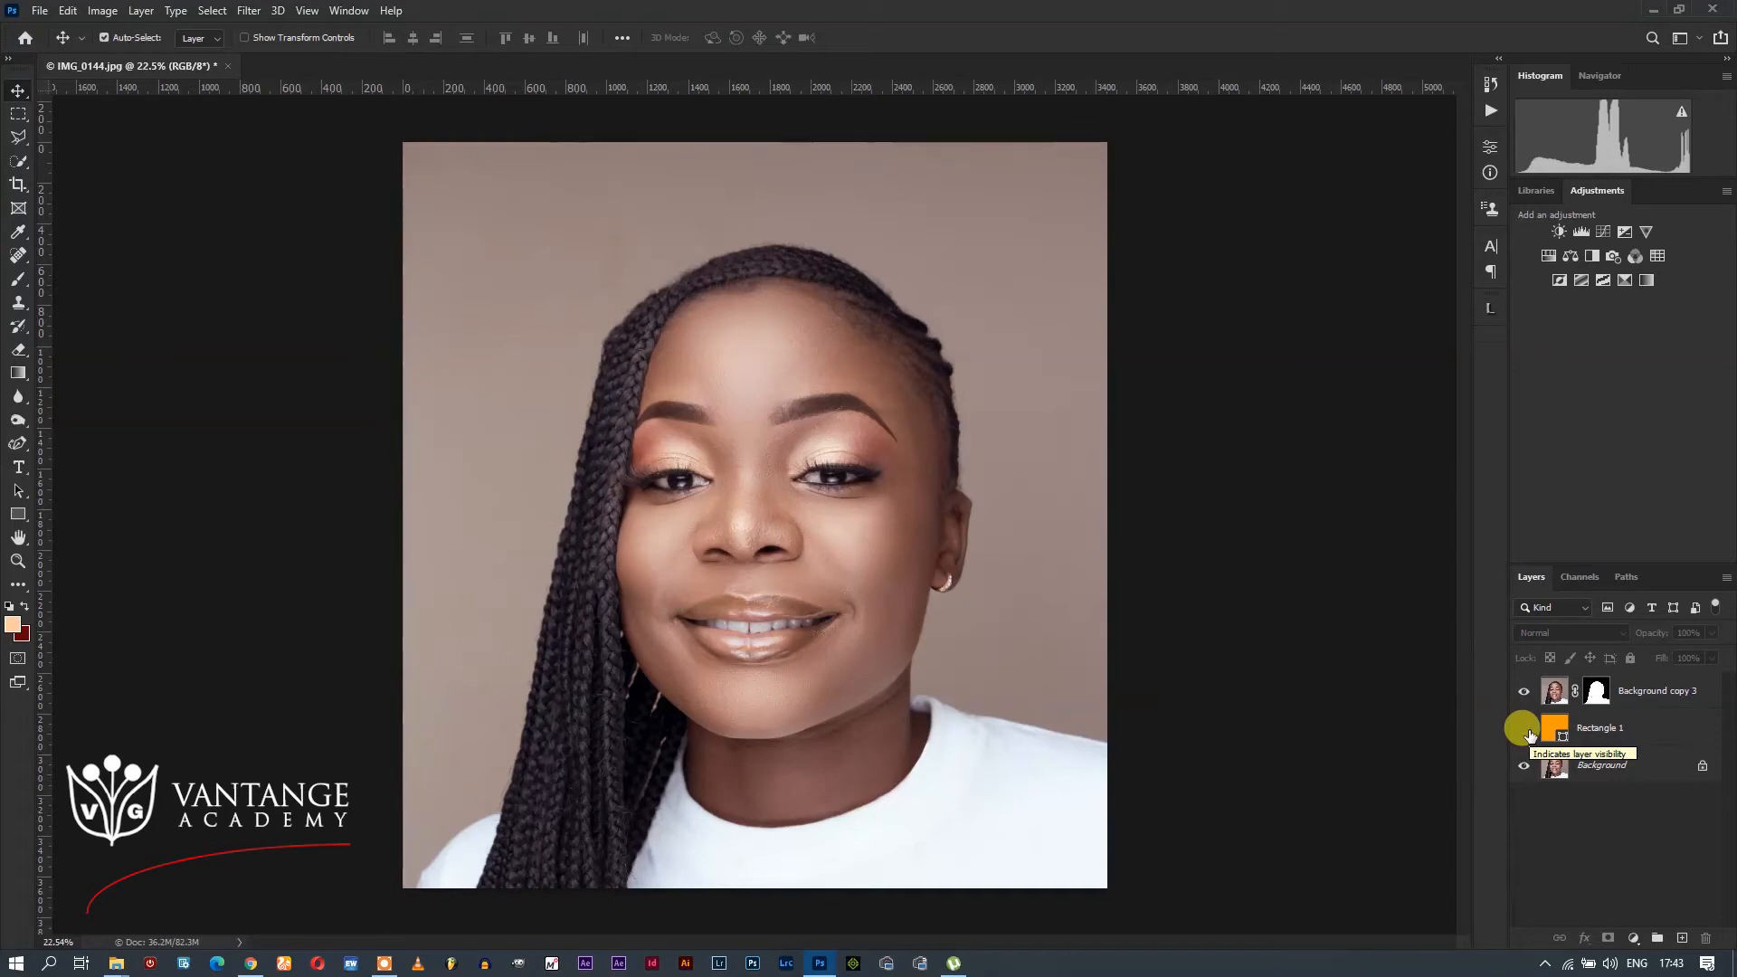
pyautogui.click(1527, 731)
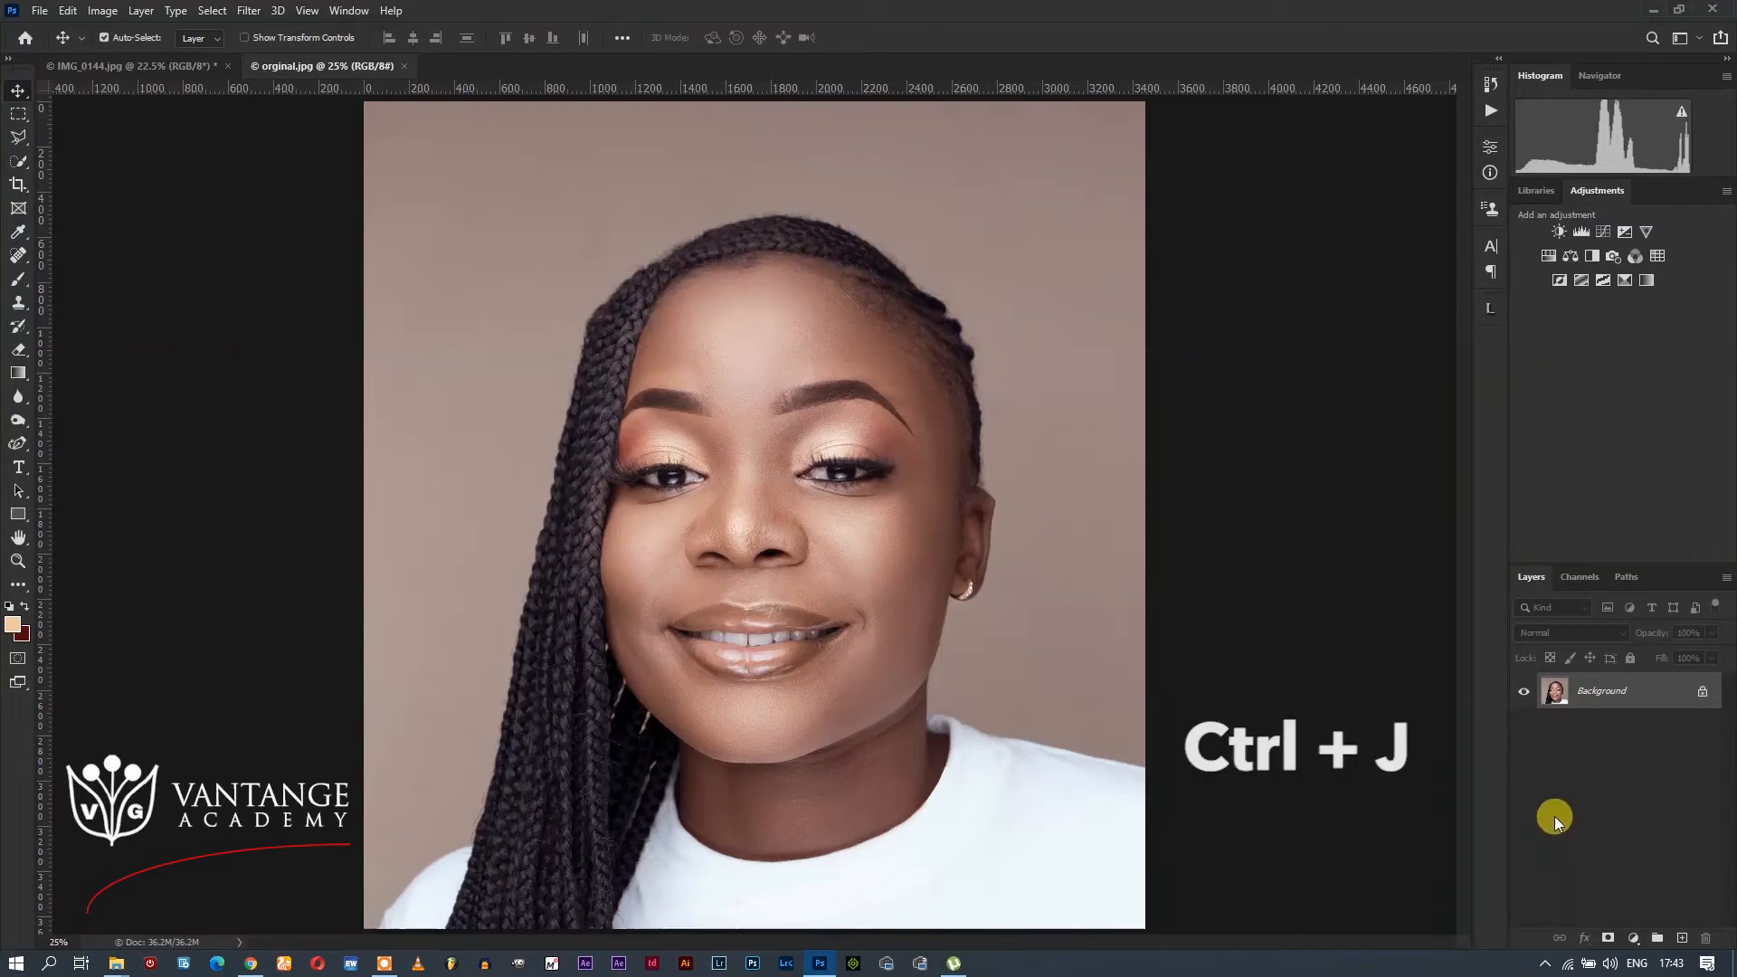
# Step: Duplicate the portrait's Background layer and cover the whole canvas with a pink-filled rectangle of about 3504 × 3693 px
pyautogui.hotkey('ctrl', 'j')
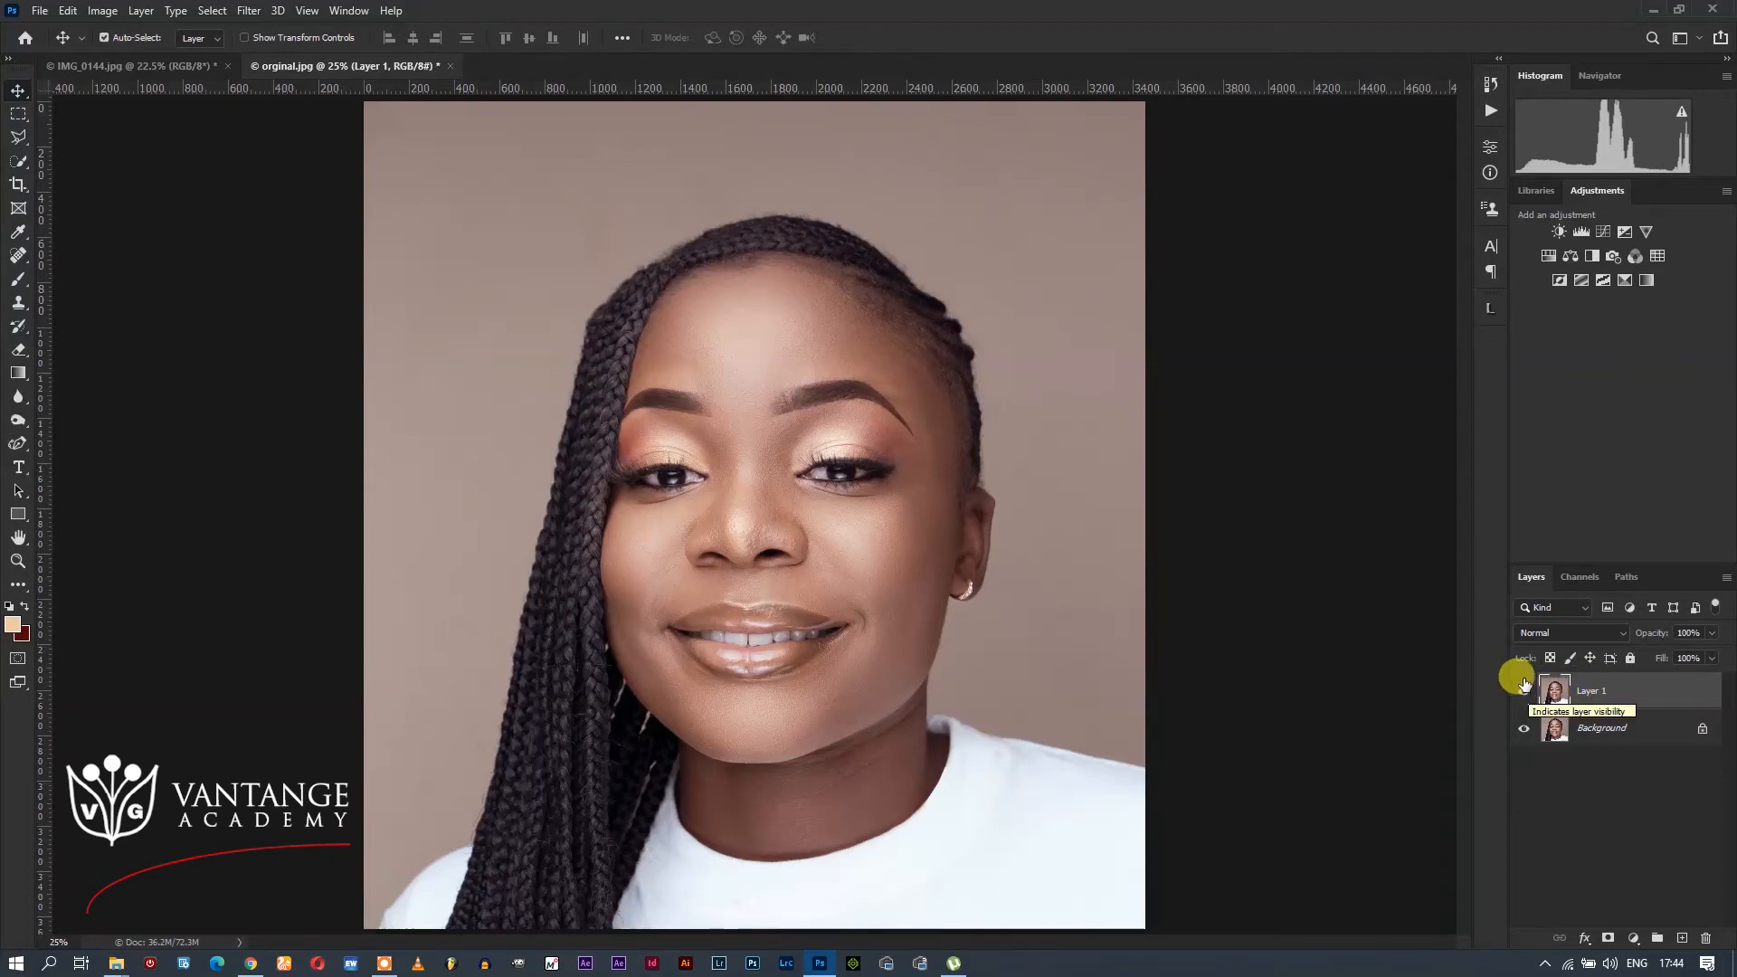
pyautogui.click(18, 513)
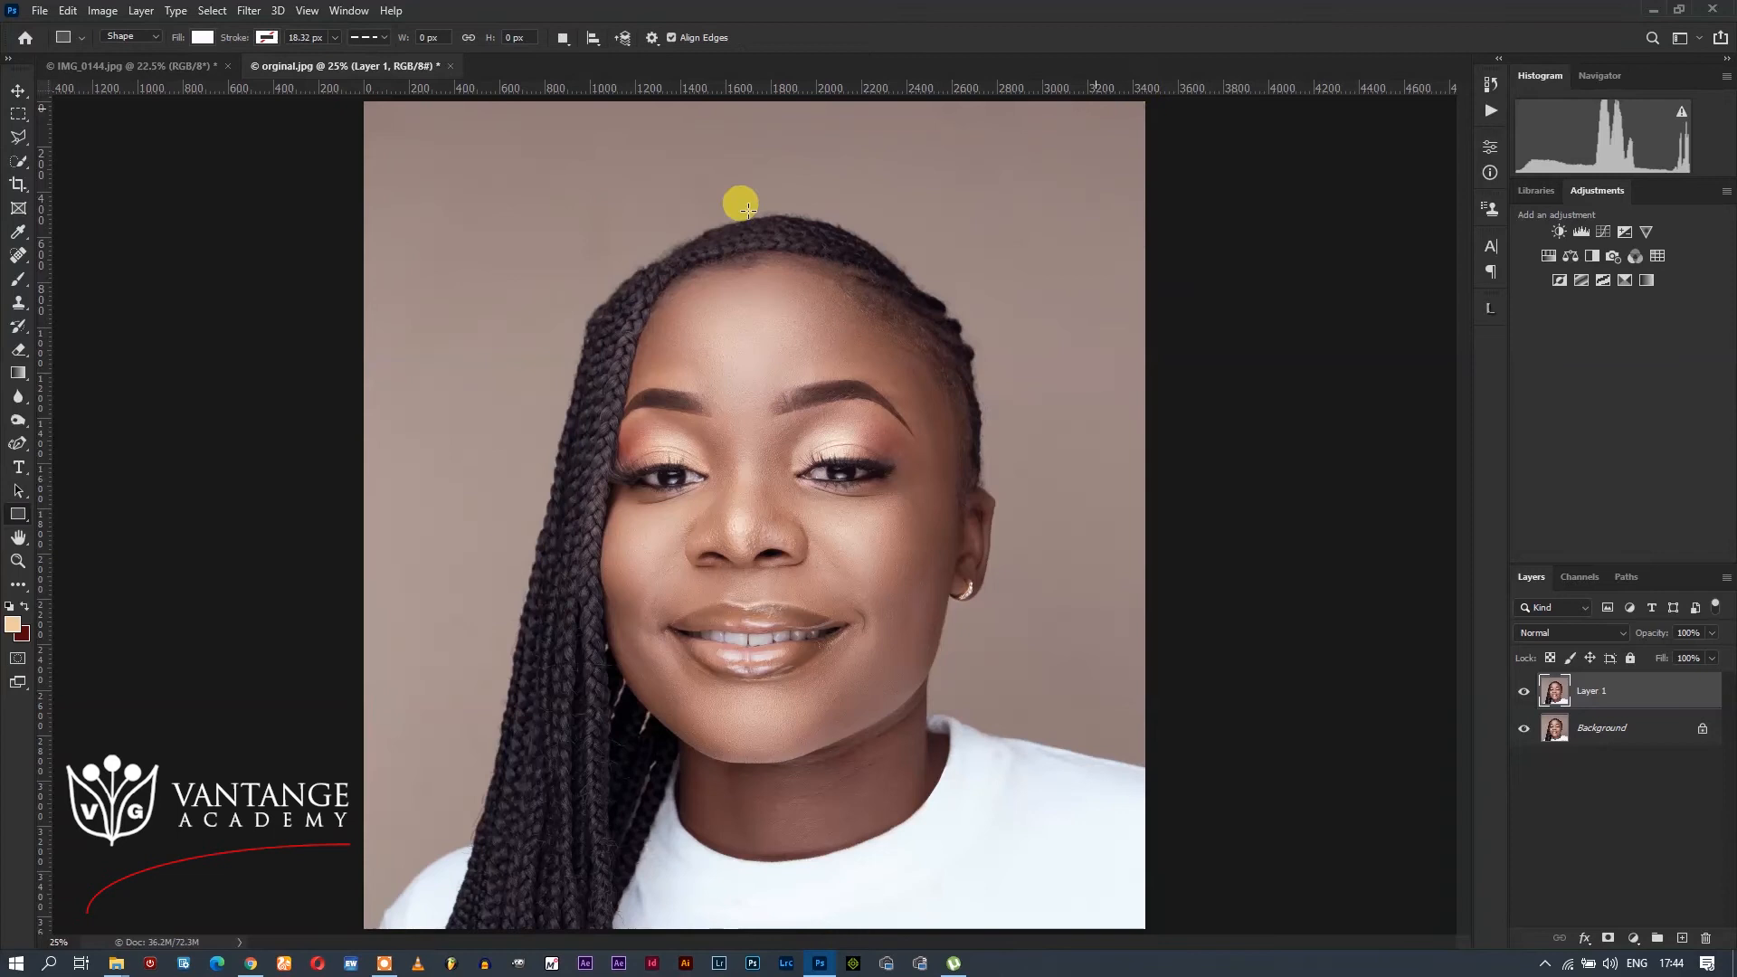
pyautogui.rightClick(19, 513)
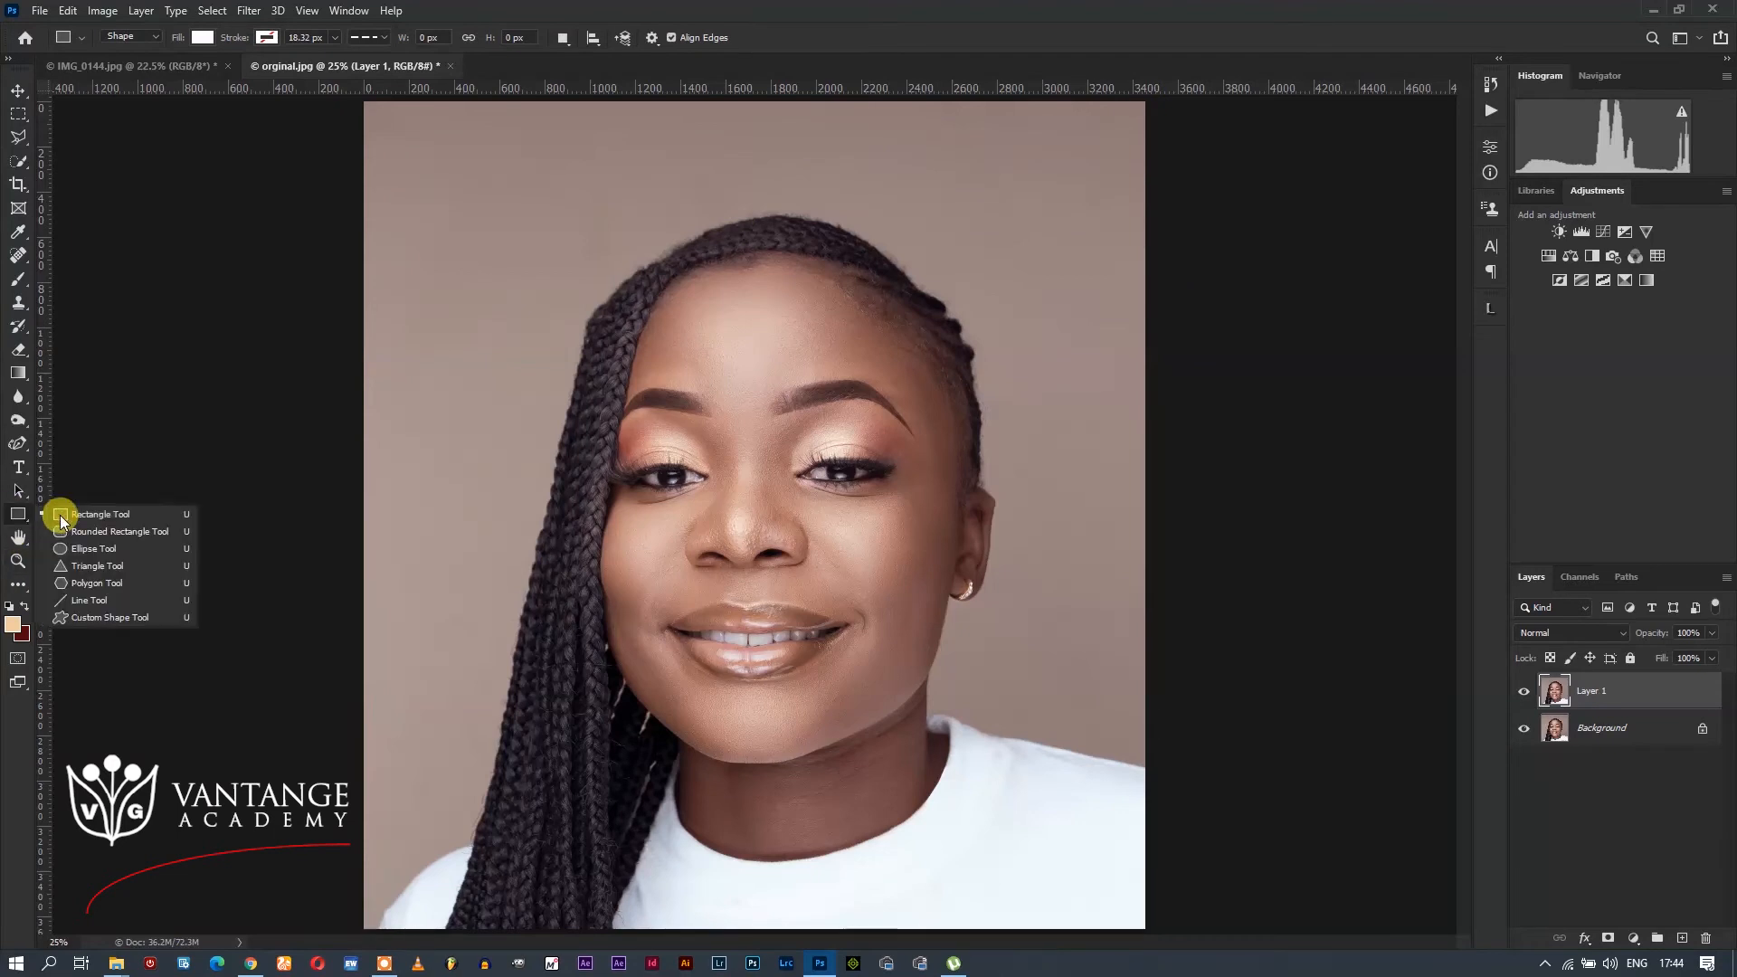
pyautogui.click(123, 514)
pyautogui.click(271, 38)
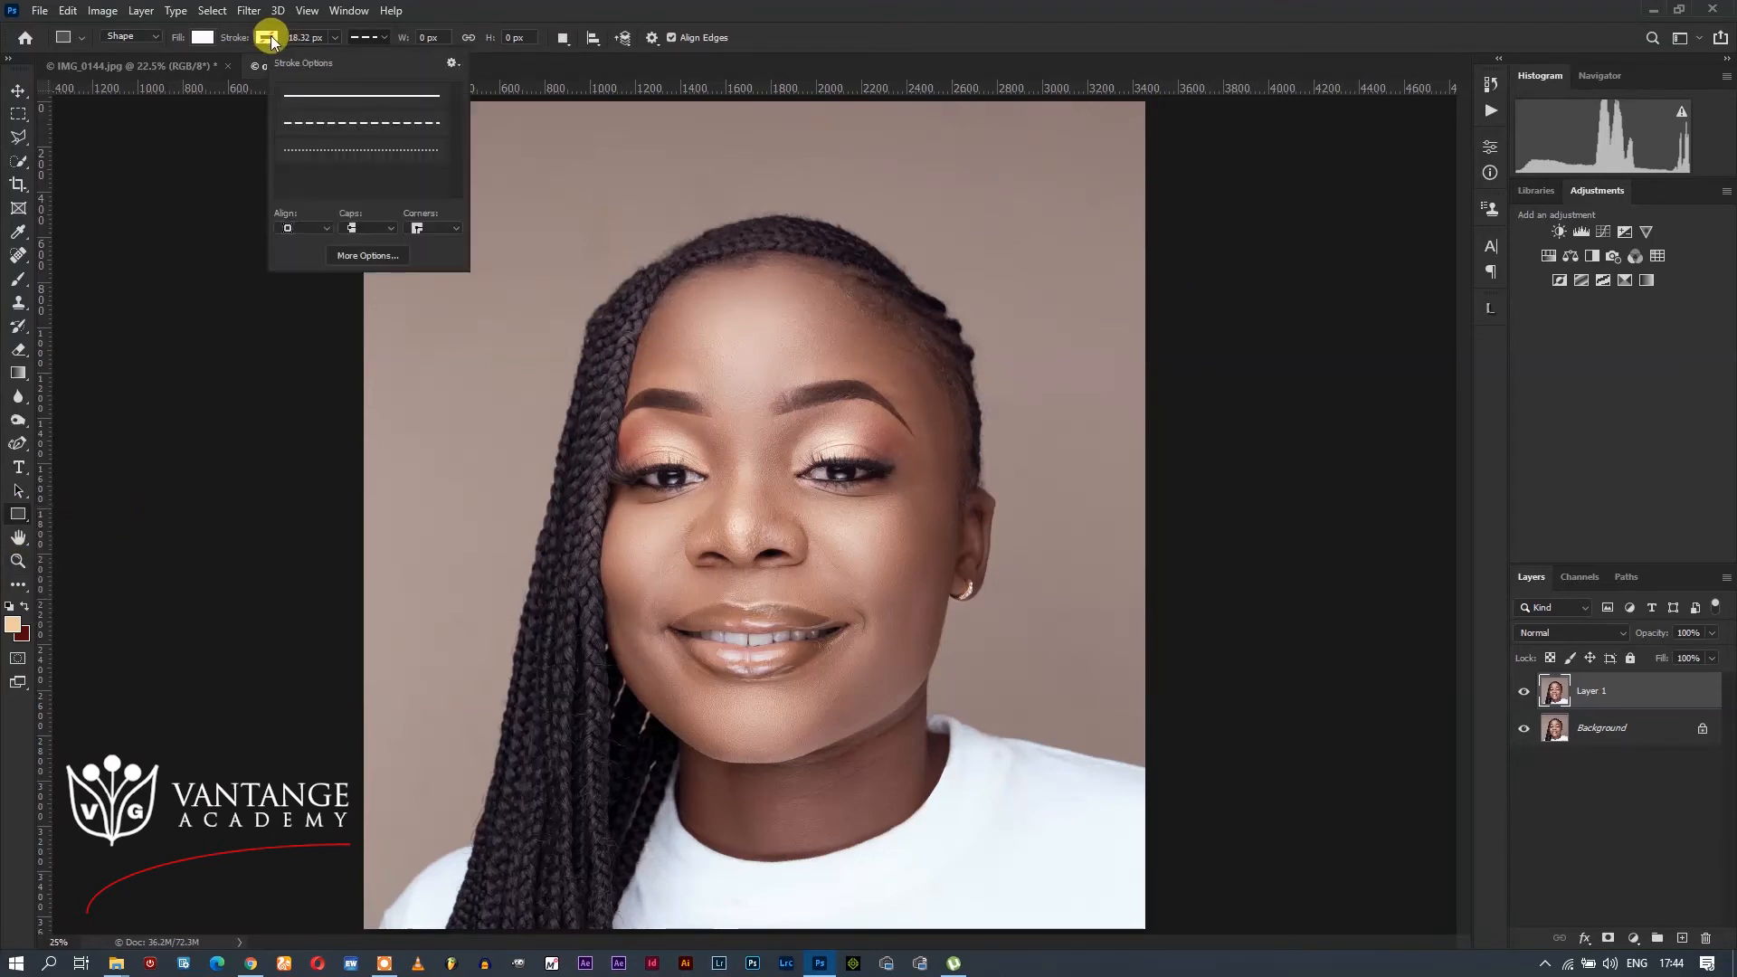
pyautogui.click(266, 38)
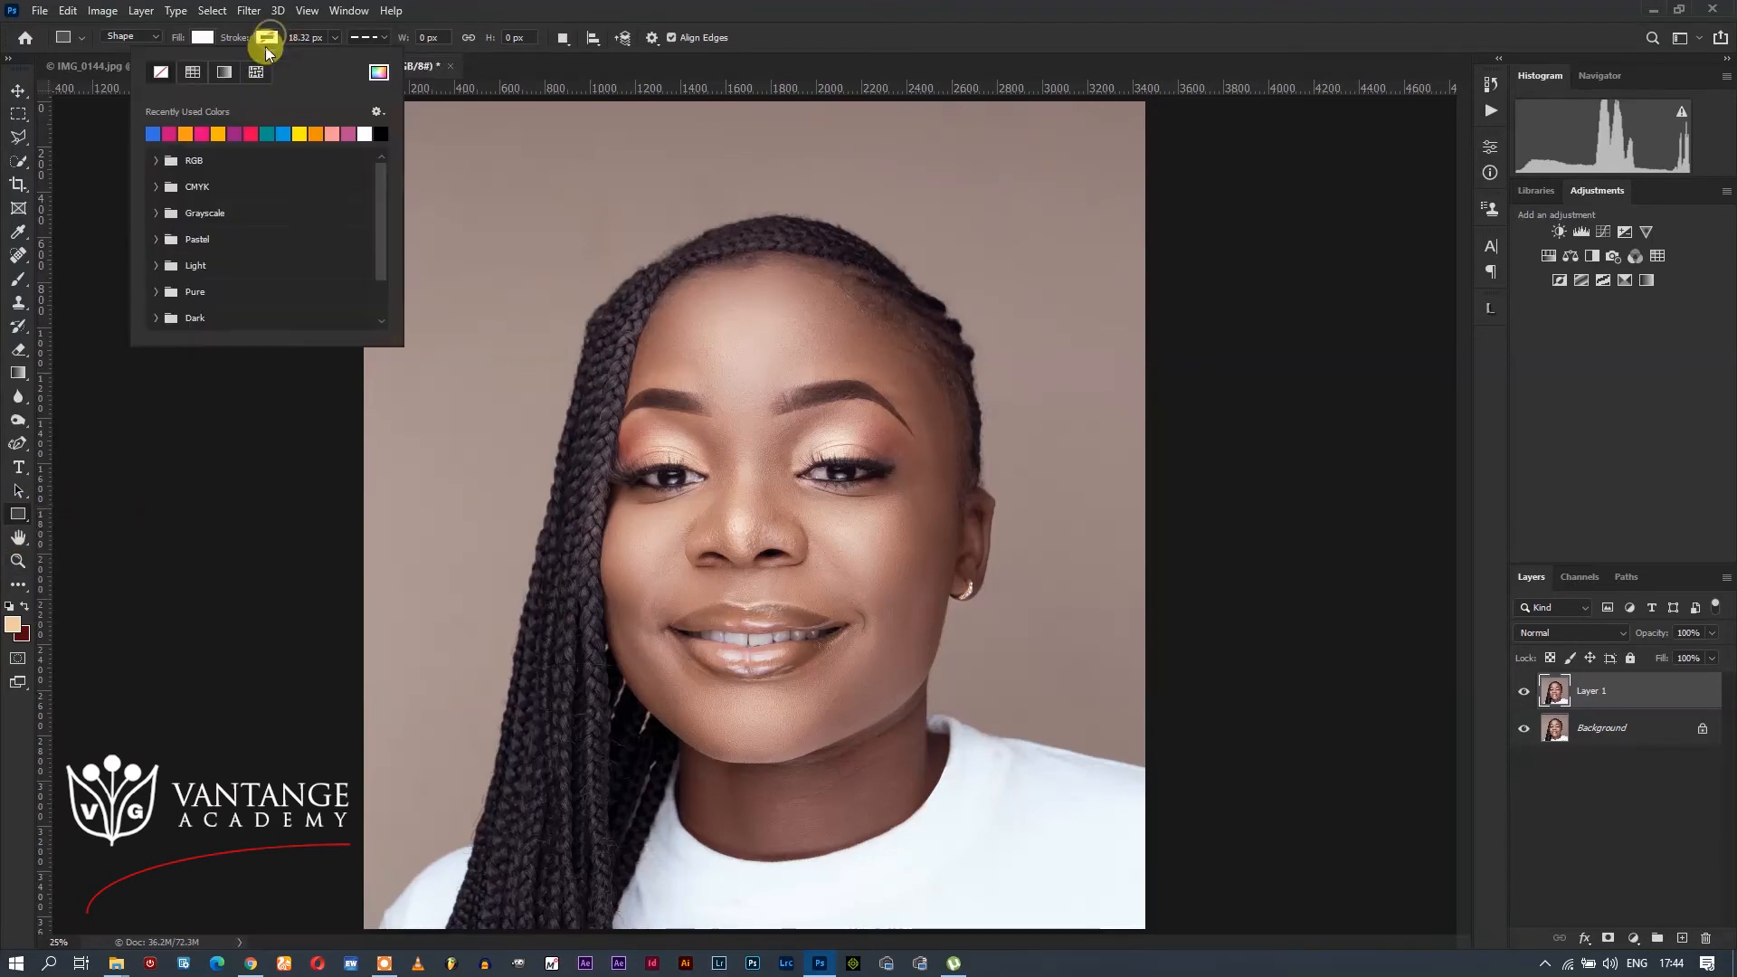
pyautogui.click(214, 38)
pyautogui.click(138, 134)
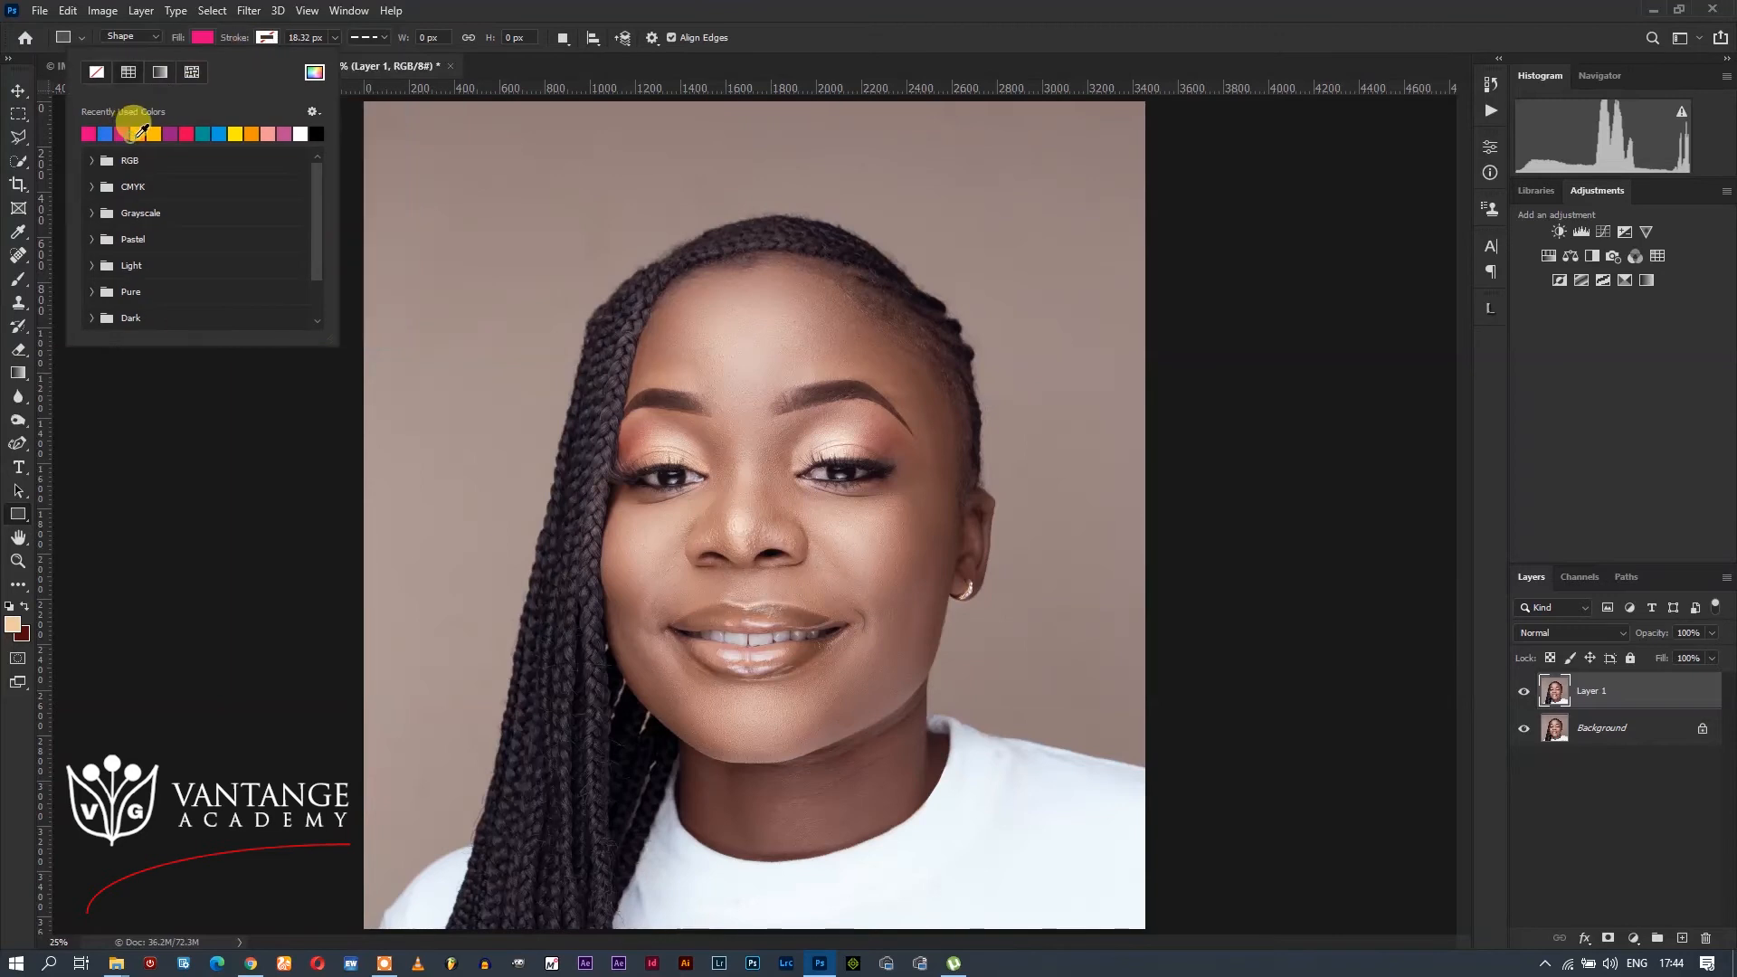
pyautogui.click(1145, 100)
pyautogui.moveTo(1146, 96); pyautogui.dragTo(357, 931)
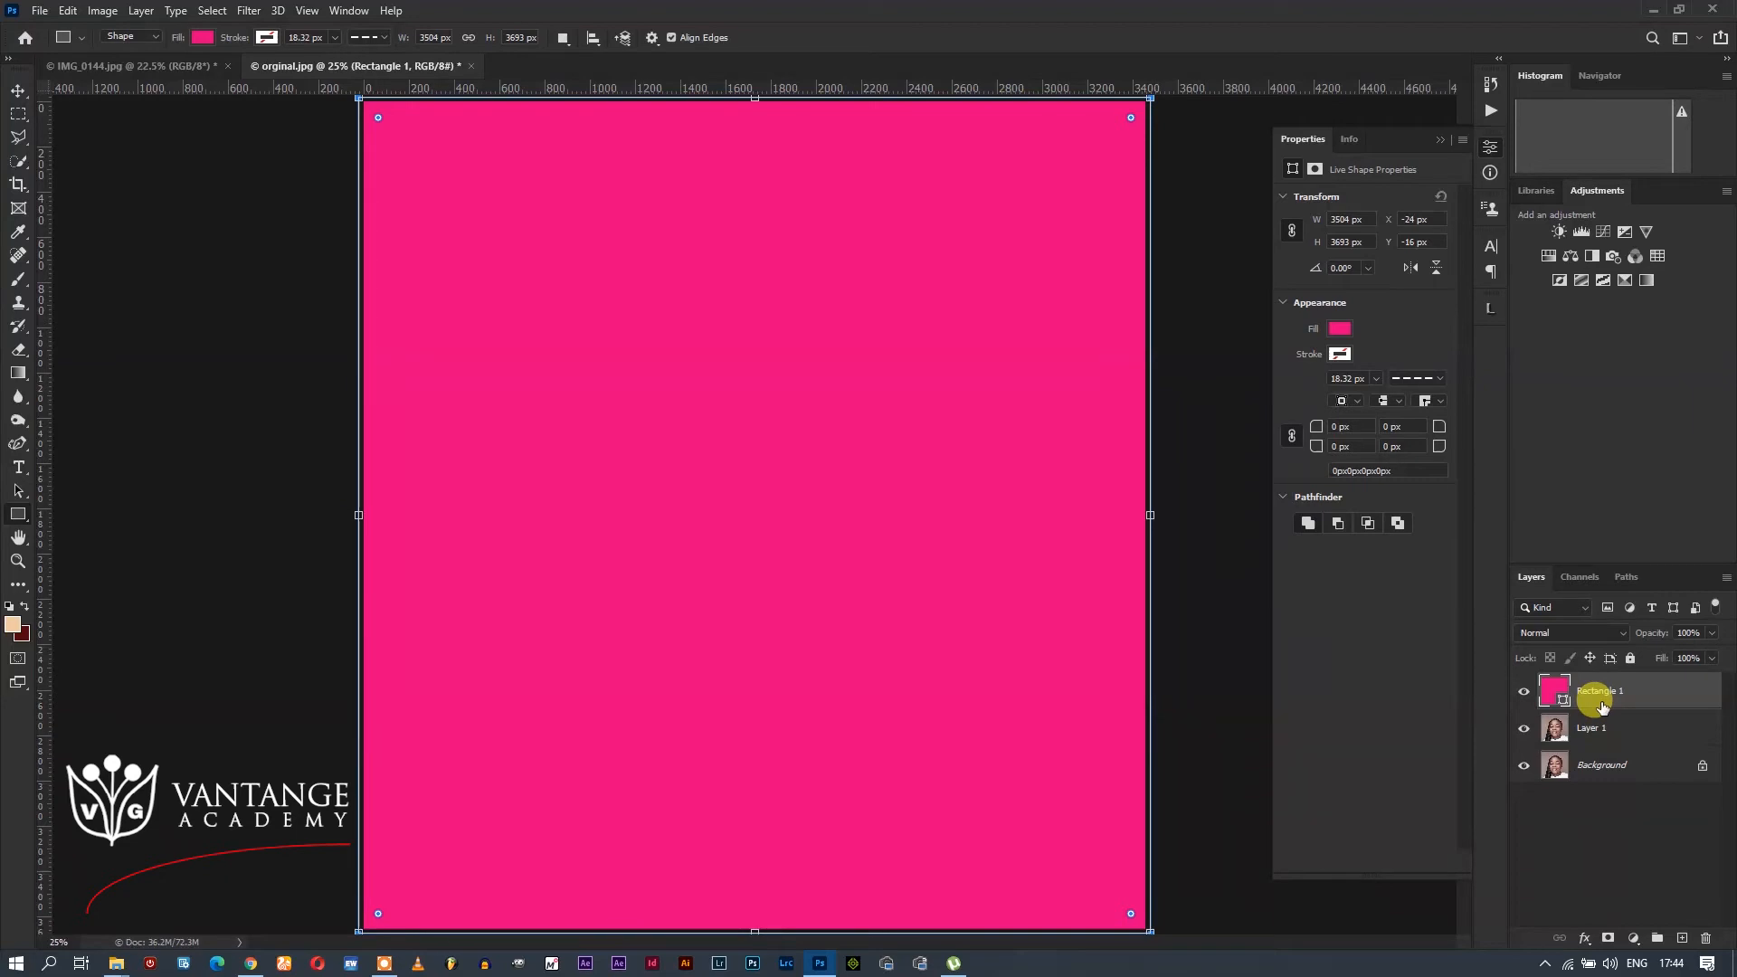
# Step: Move the pink rectangle layer beneath the portrait copy and rename it Background
pyautogui.moveTo(1603, 706); pyautogui.dragTo(1596, 731)
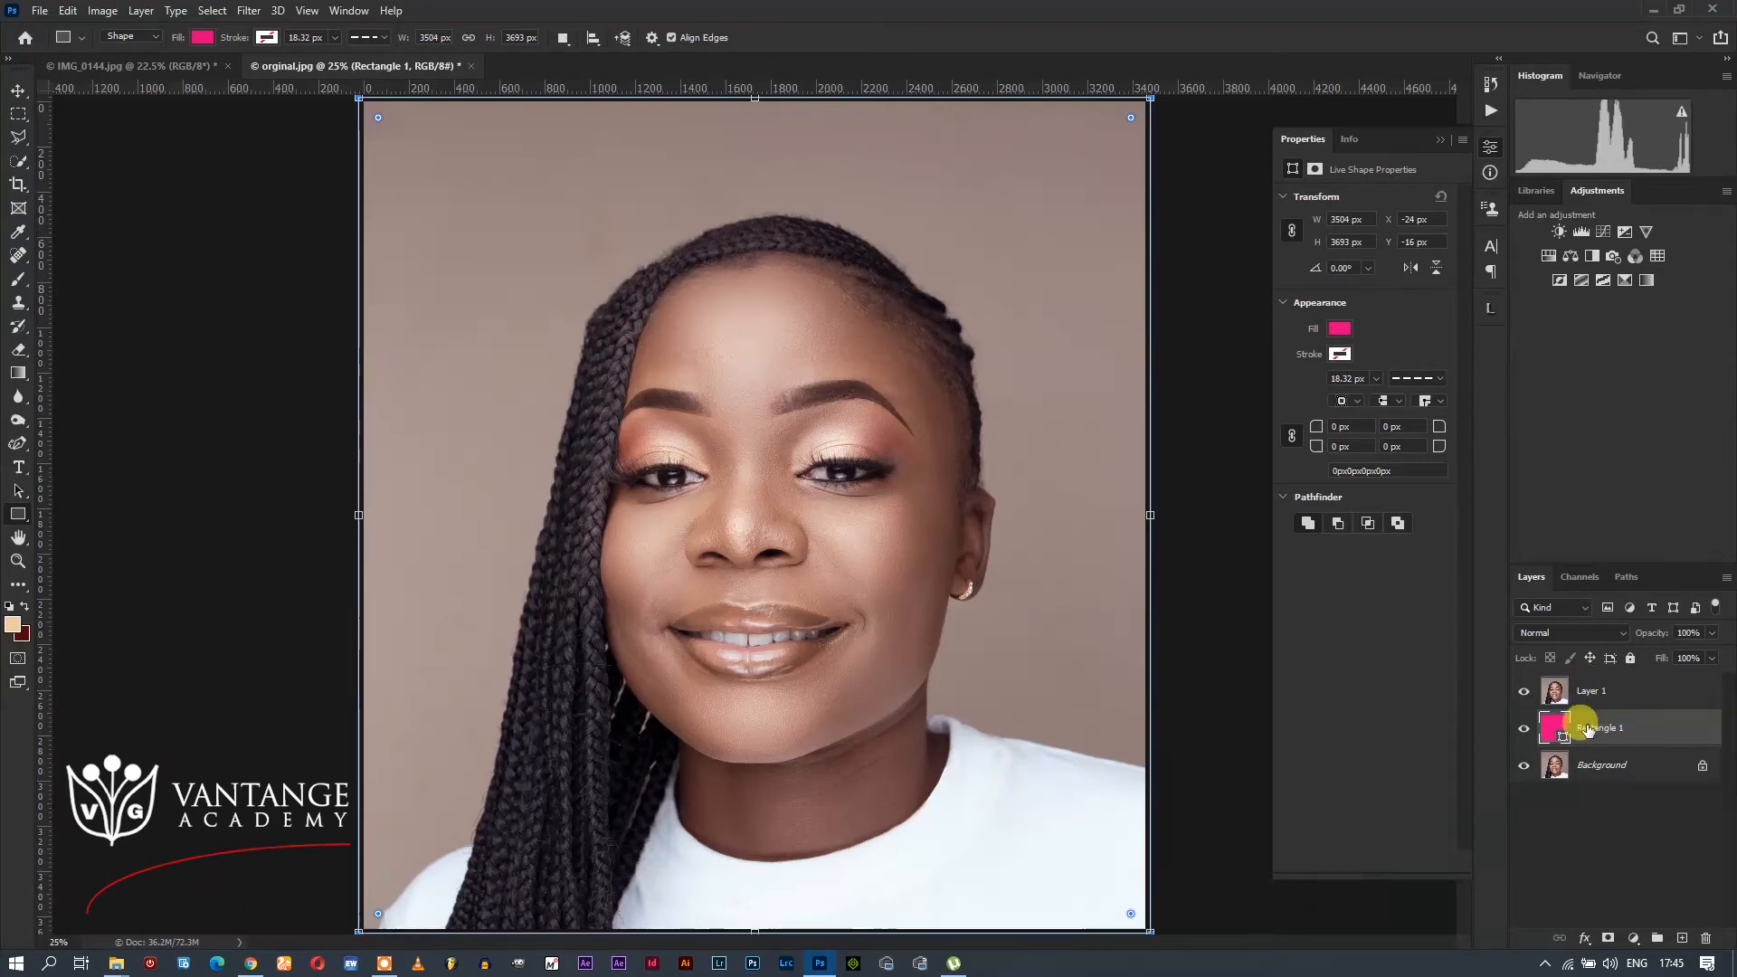
pyautogui.click(1595, 691)
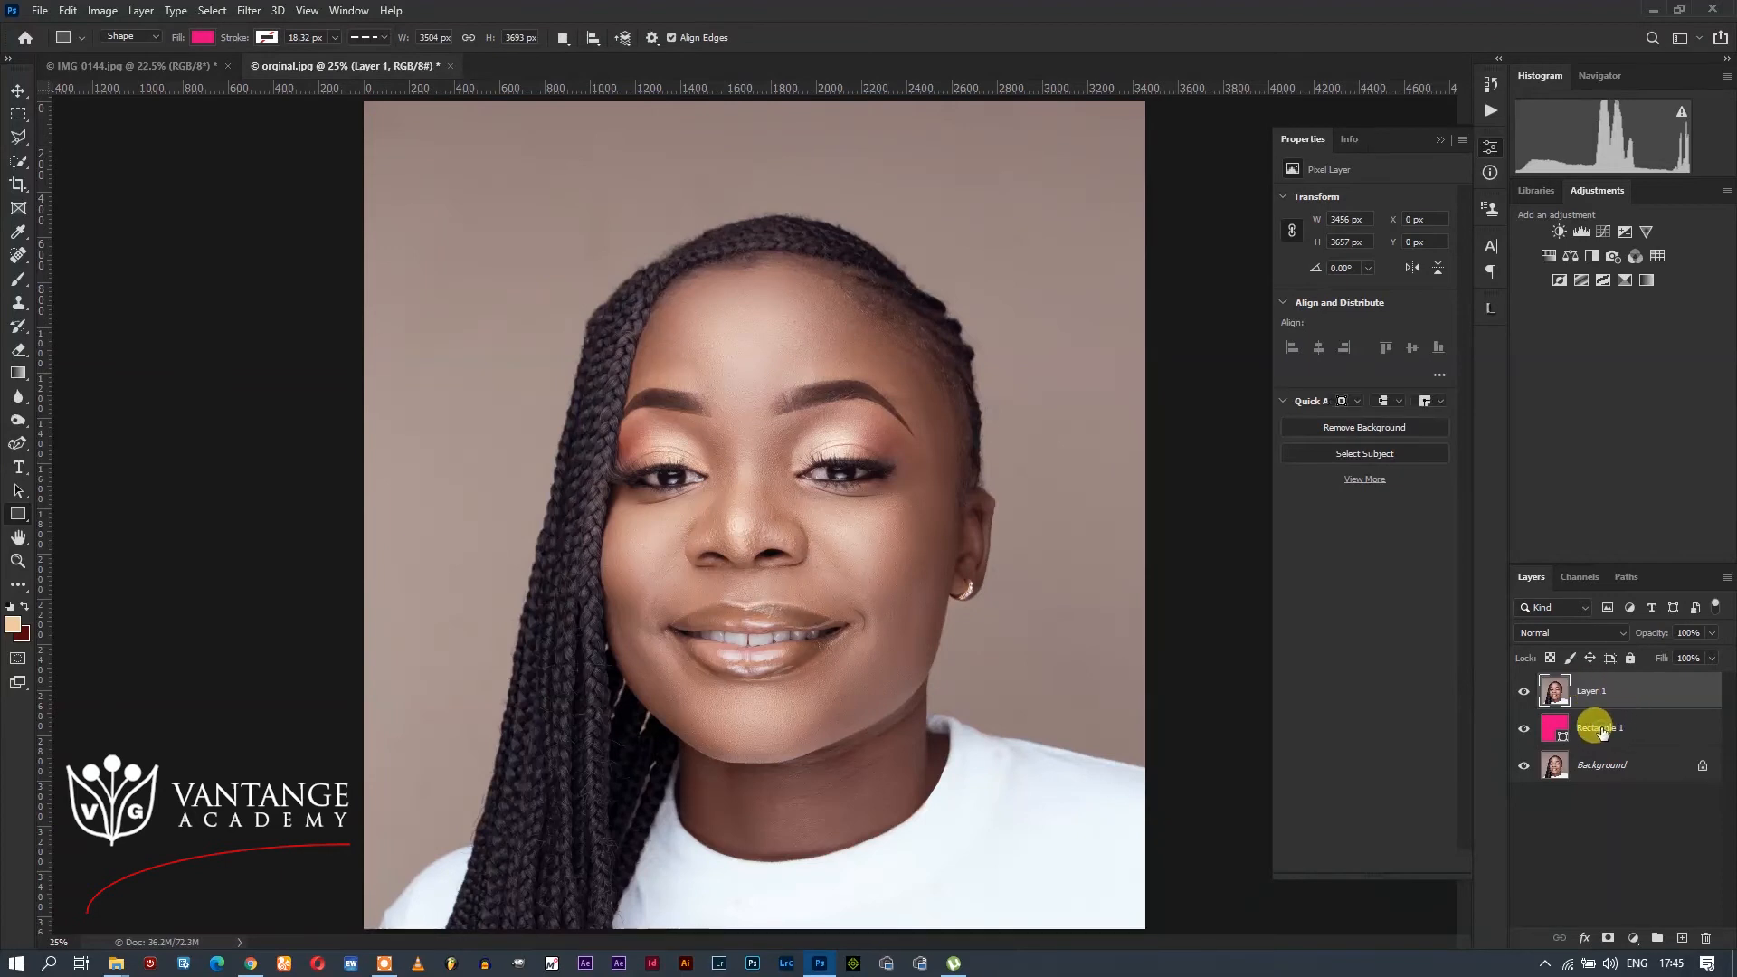
pyautogui.click(1599, 730)
pyautogui.doubleClick(1599, 728)
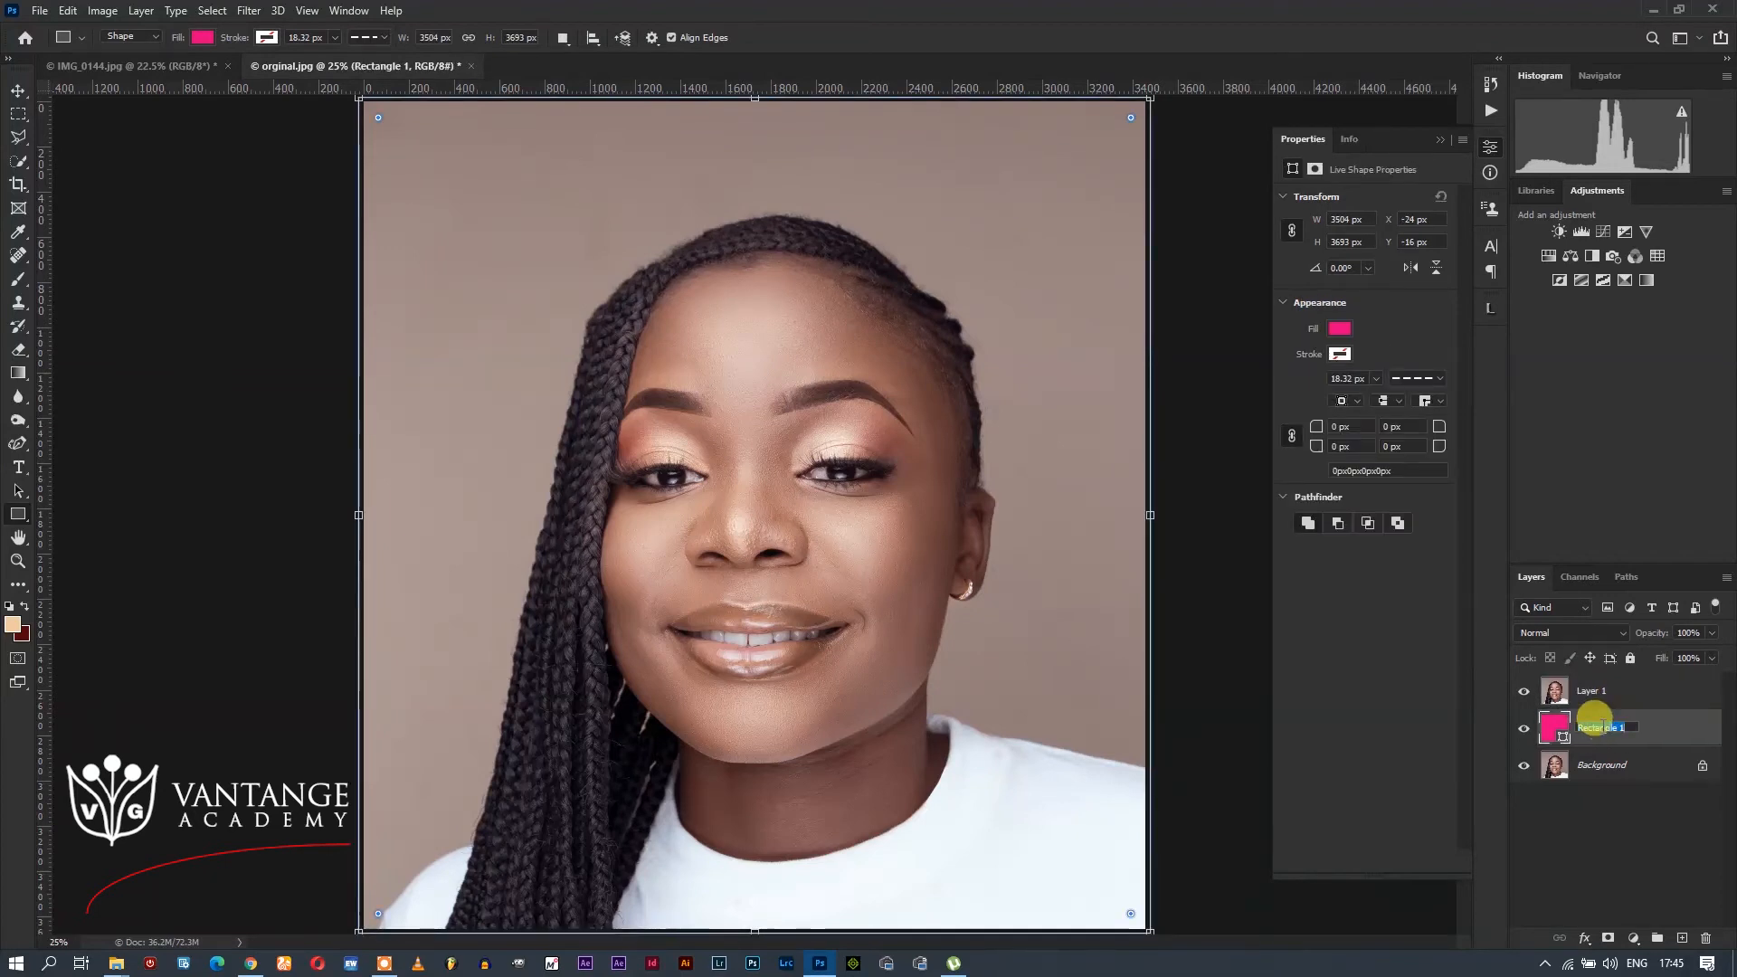
pyautogui.write('Background')
pyautogui.press('Return')
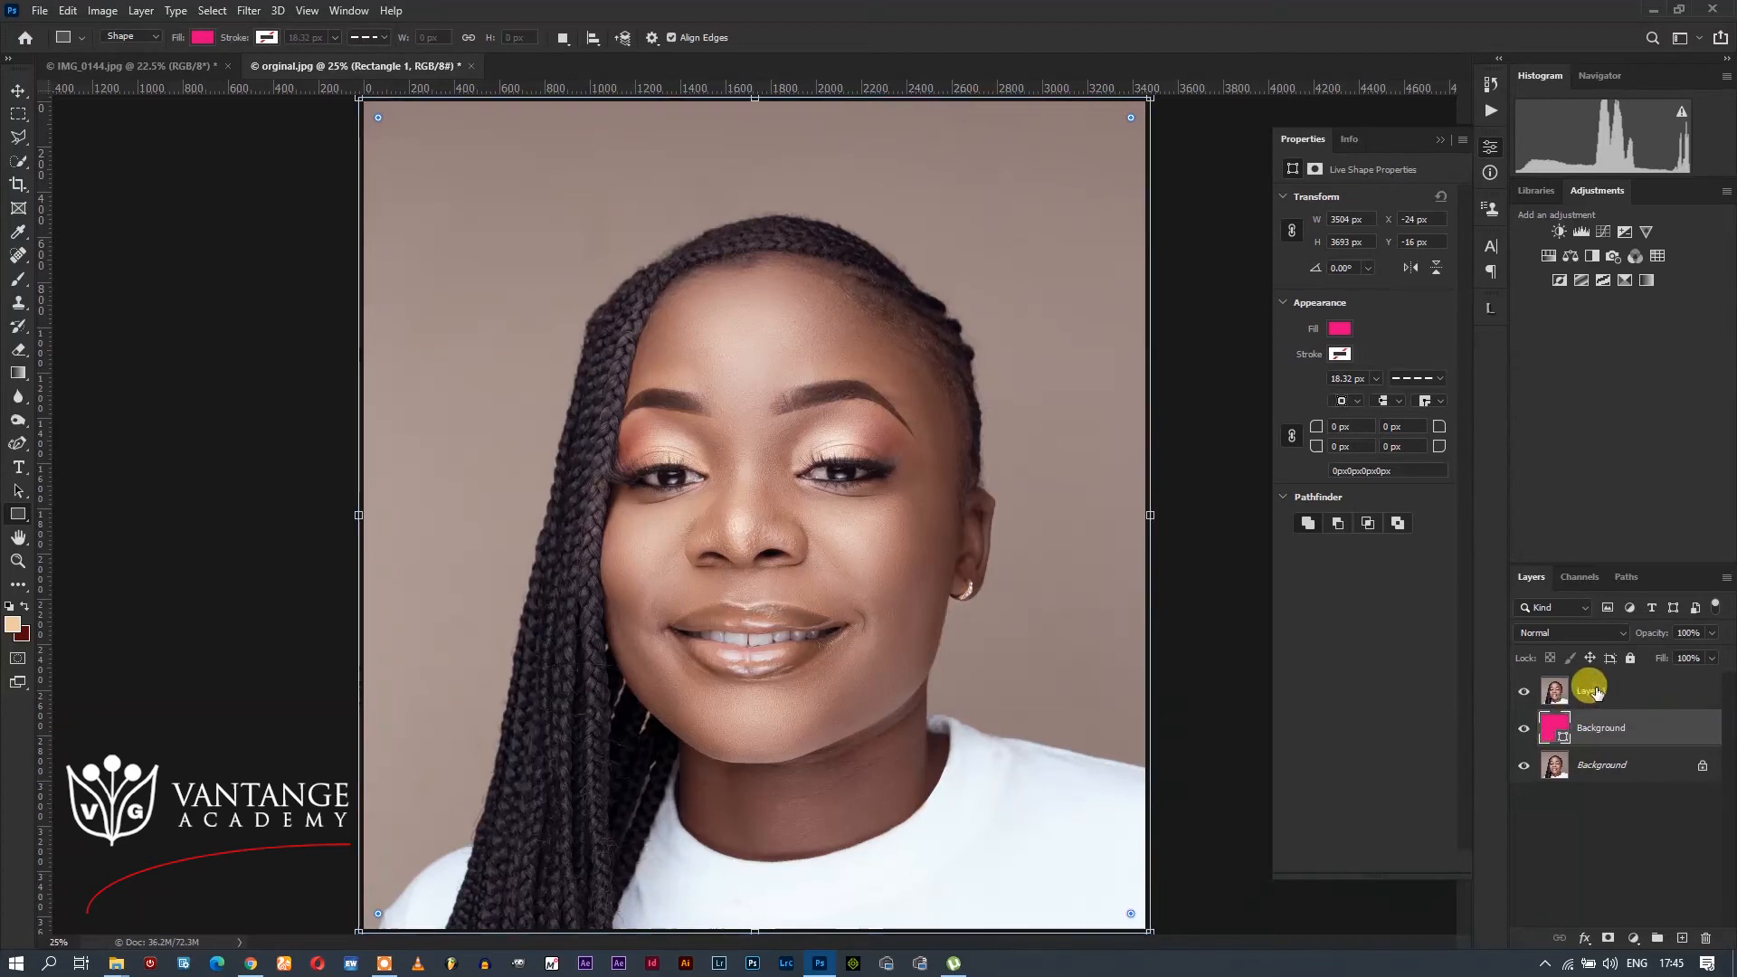
# Step: Rename the portrait copy layer as Foreground
pyautogui.doubleClick(1598, 692)
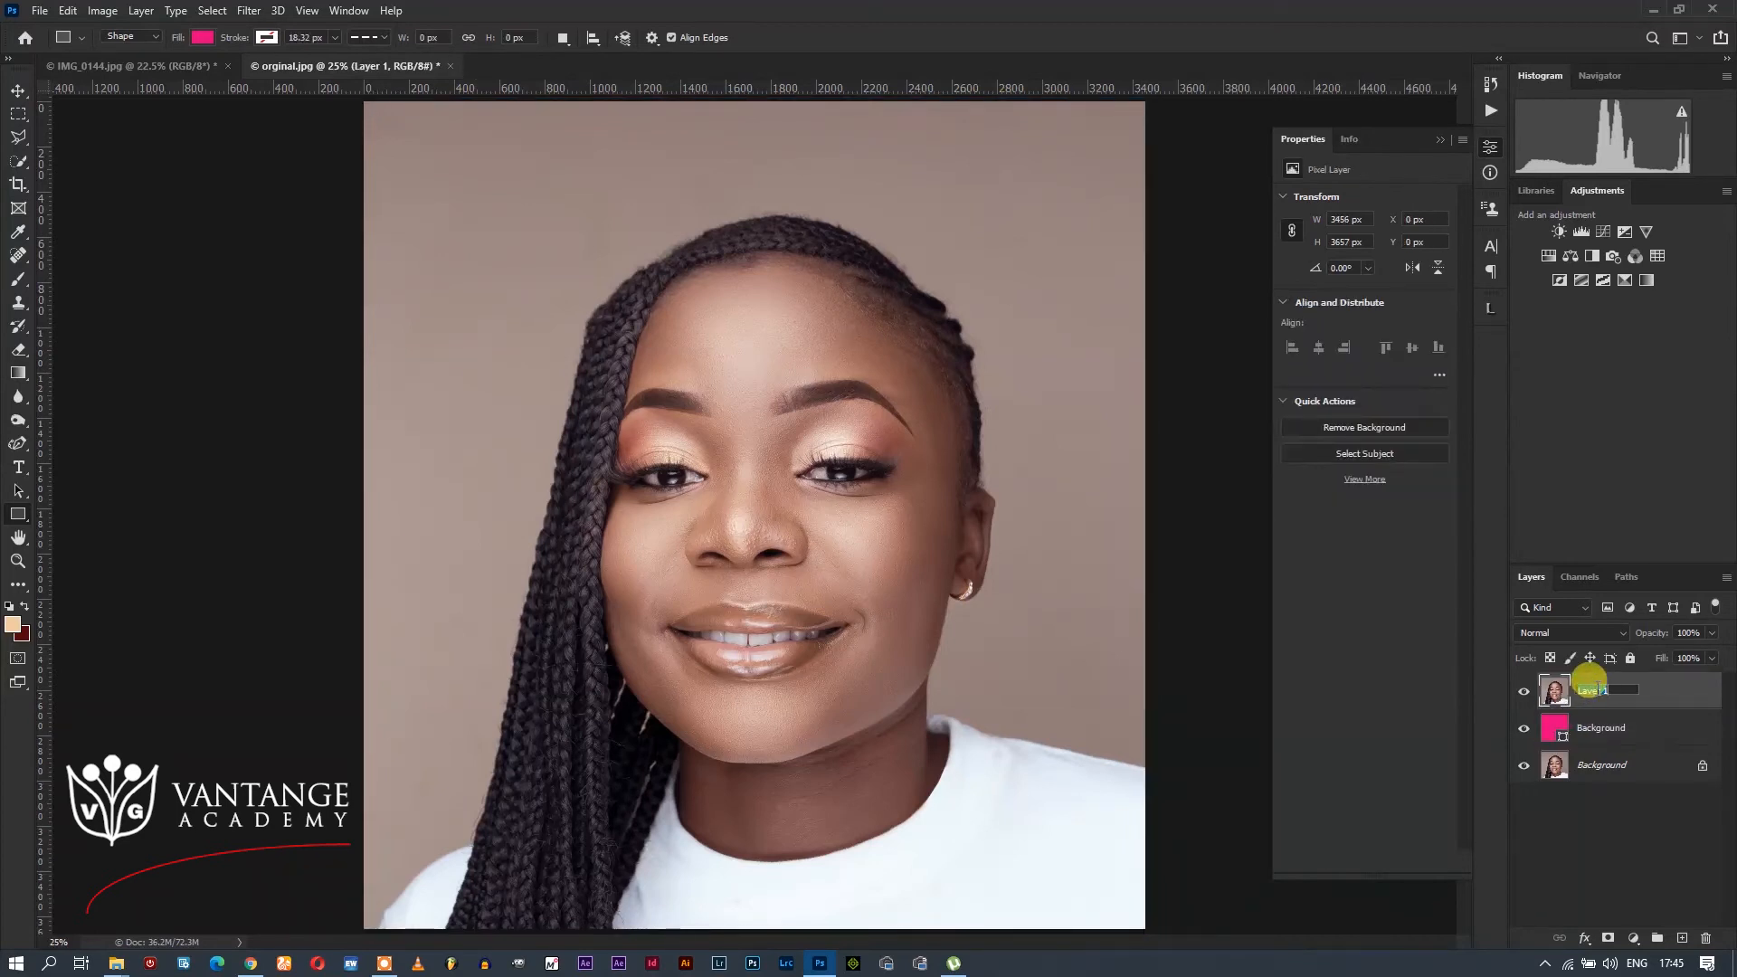
pyautogui.write('E')
pyautogui.write('oreground')
pyautogui.press('Return')
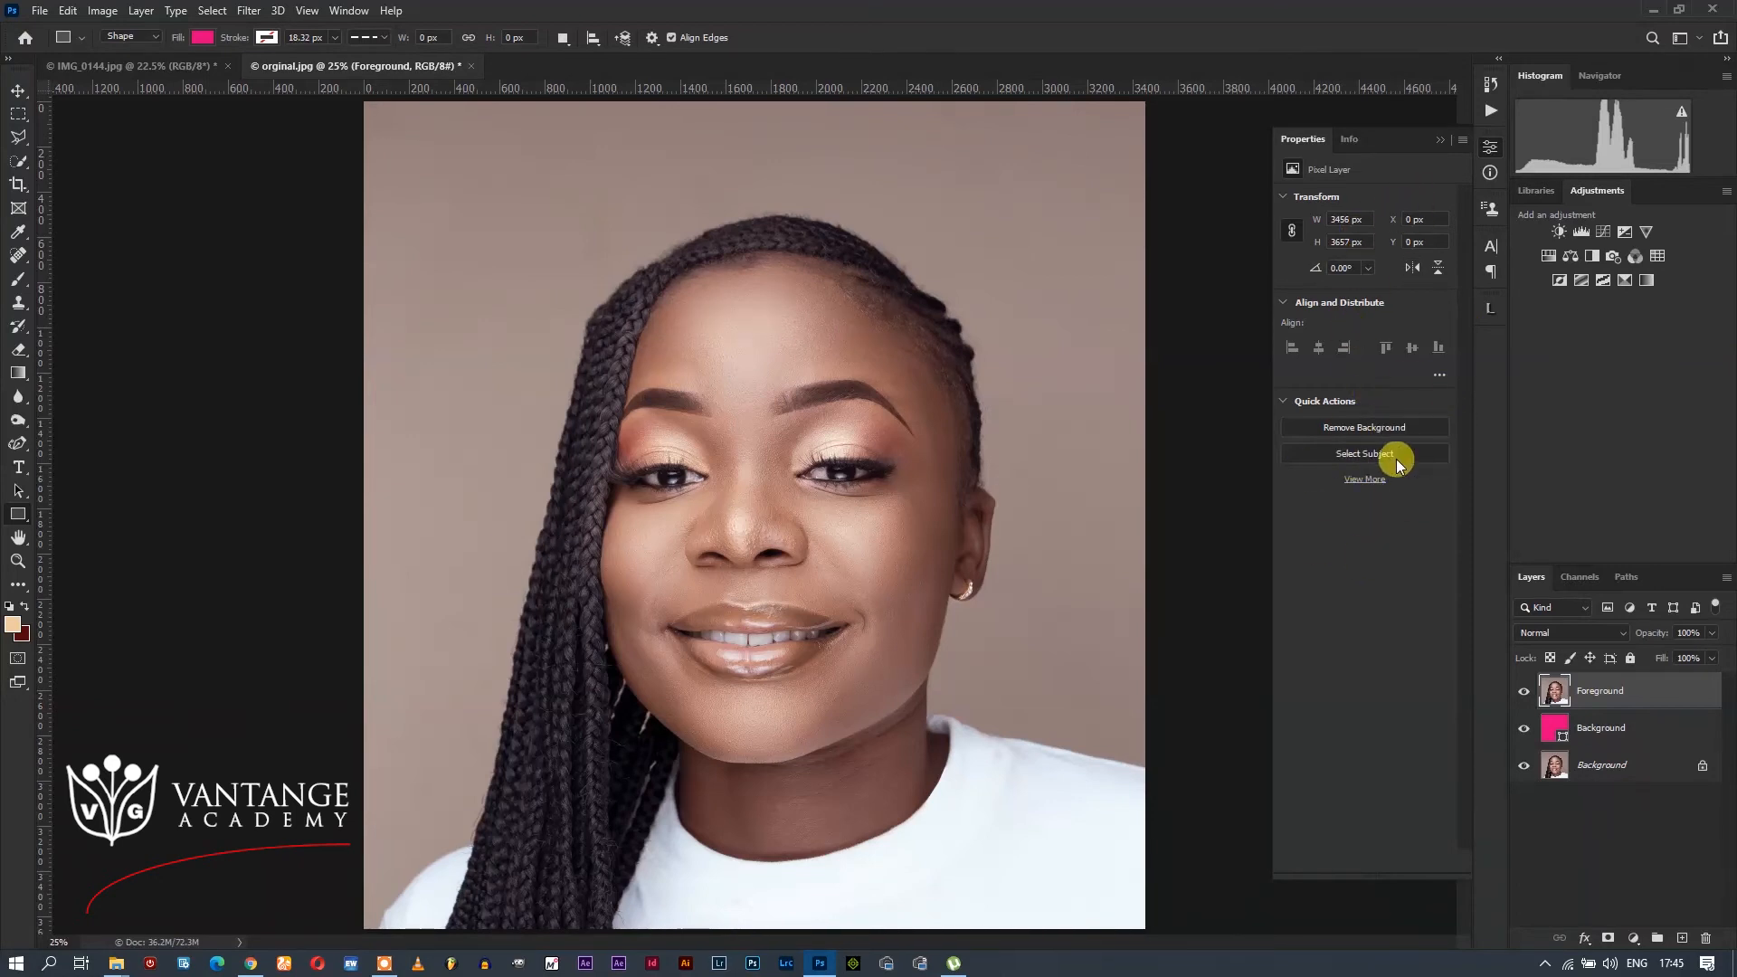
# Step: Remove the background from the Foreground layer and select its layer mask
pyautogui.click(1345, 428)
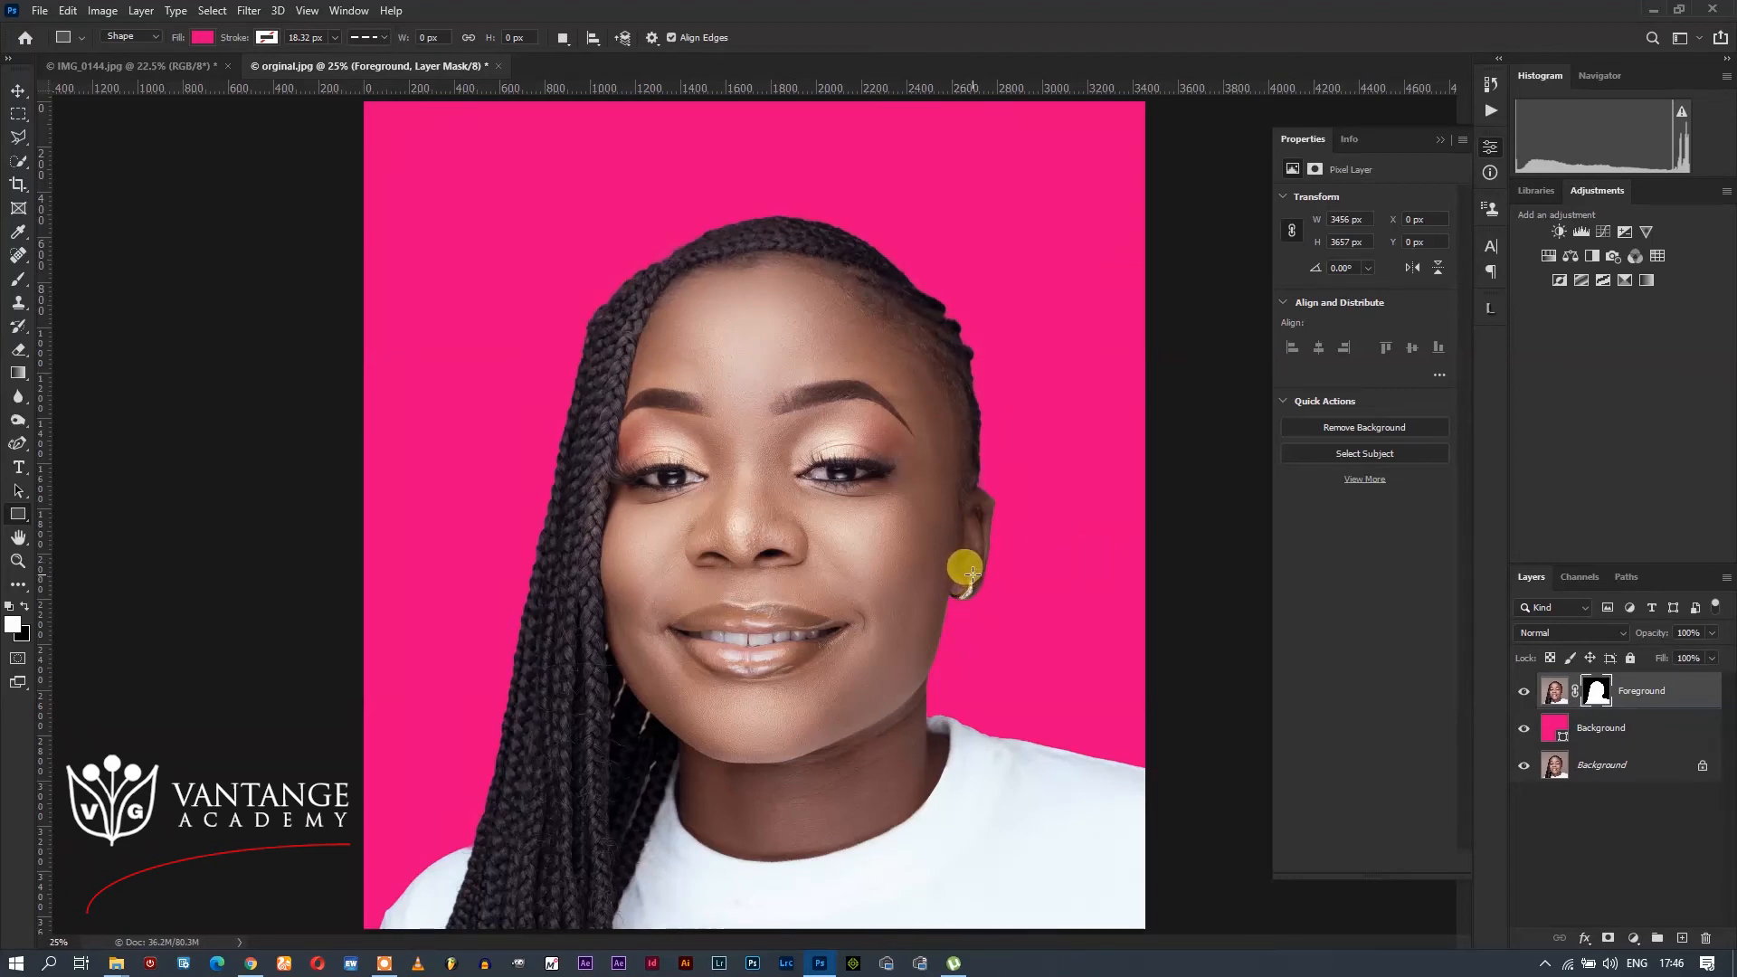
pyautogui.click(1570, 726)
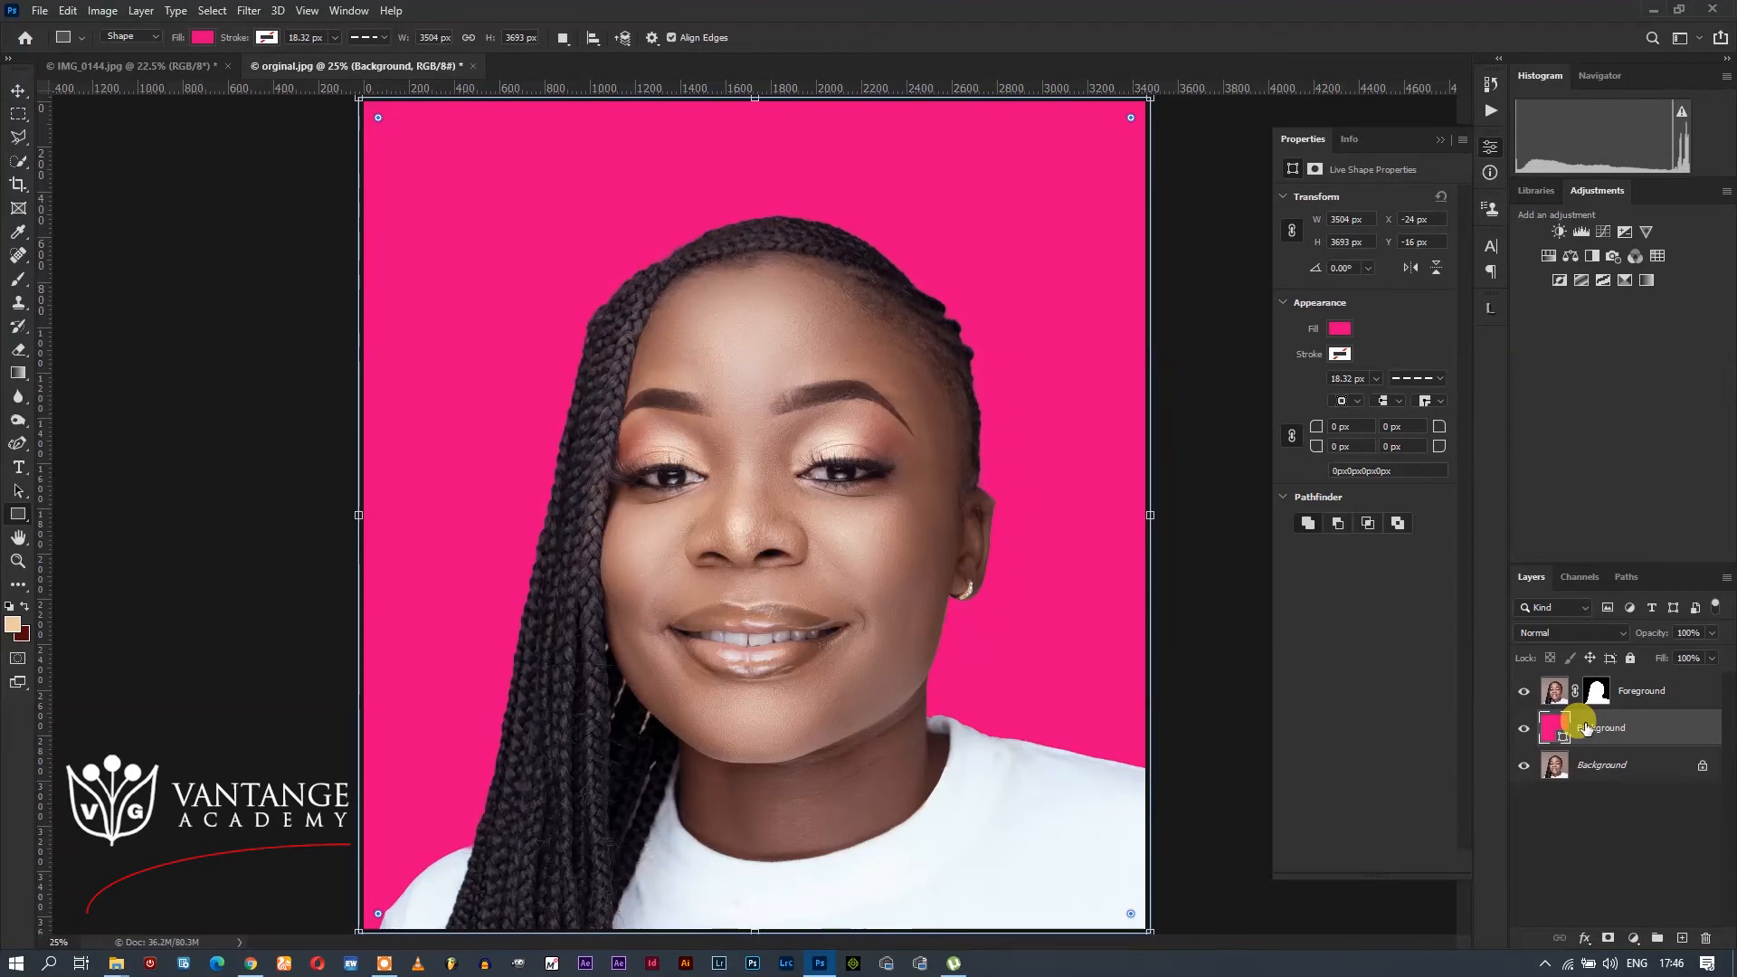
pyautogui.click(1595, 694)
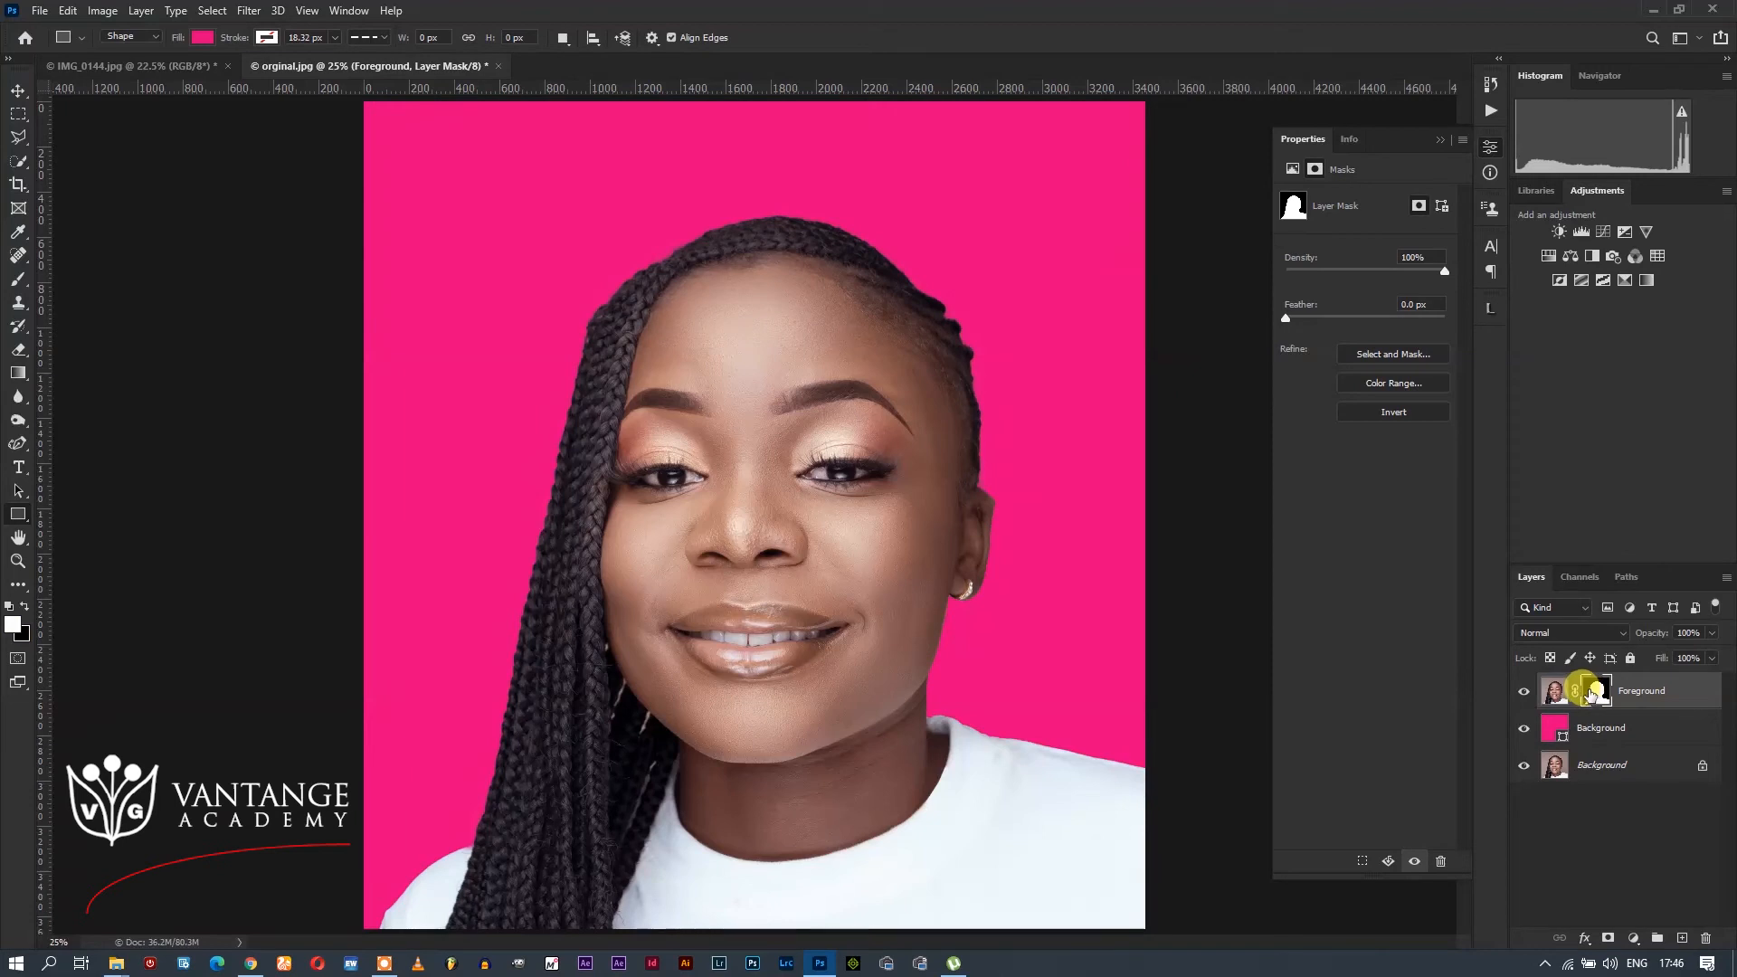
pyautogui.doubleClick(1601, 691)
pyautogui.click(1566, 692)
pyautogui.click(1593, 693)
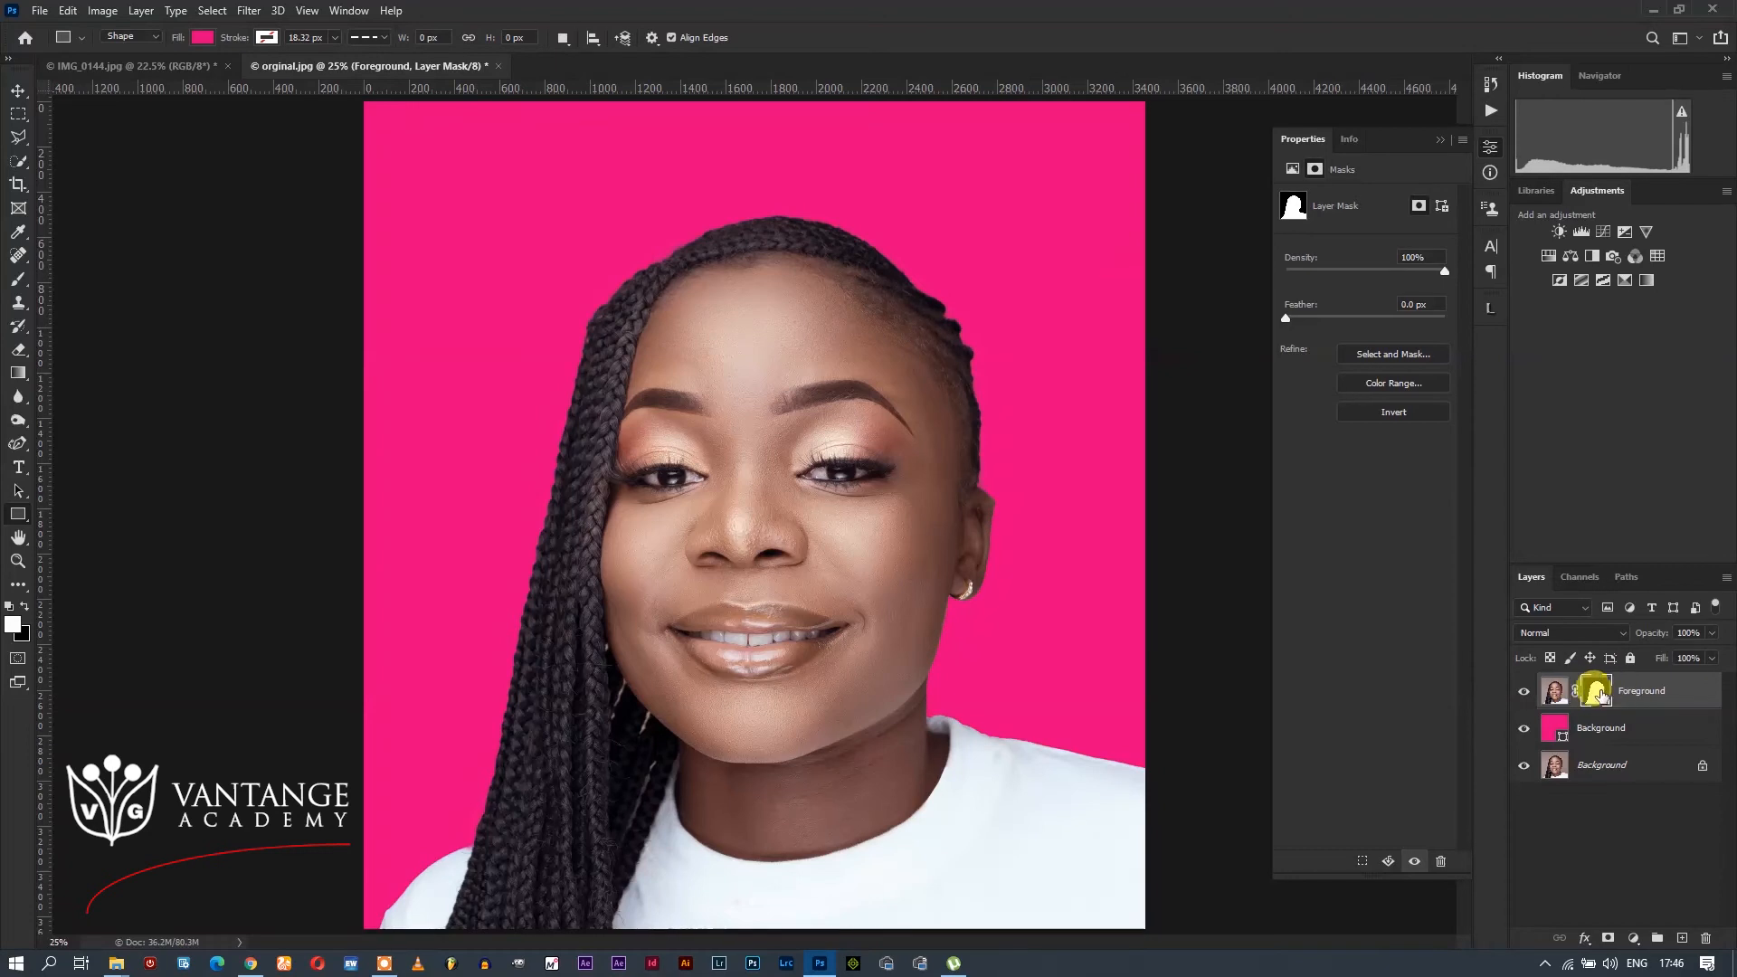
# Step: Open the Foreground mask in Select and Mask and refine the gaps between the braids and jaw with the Refine Edge Brush
pyautogui.click(1392, 353)
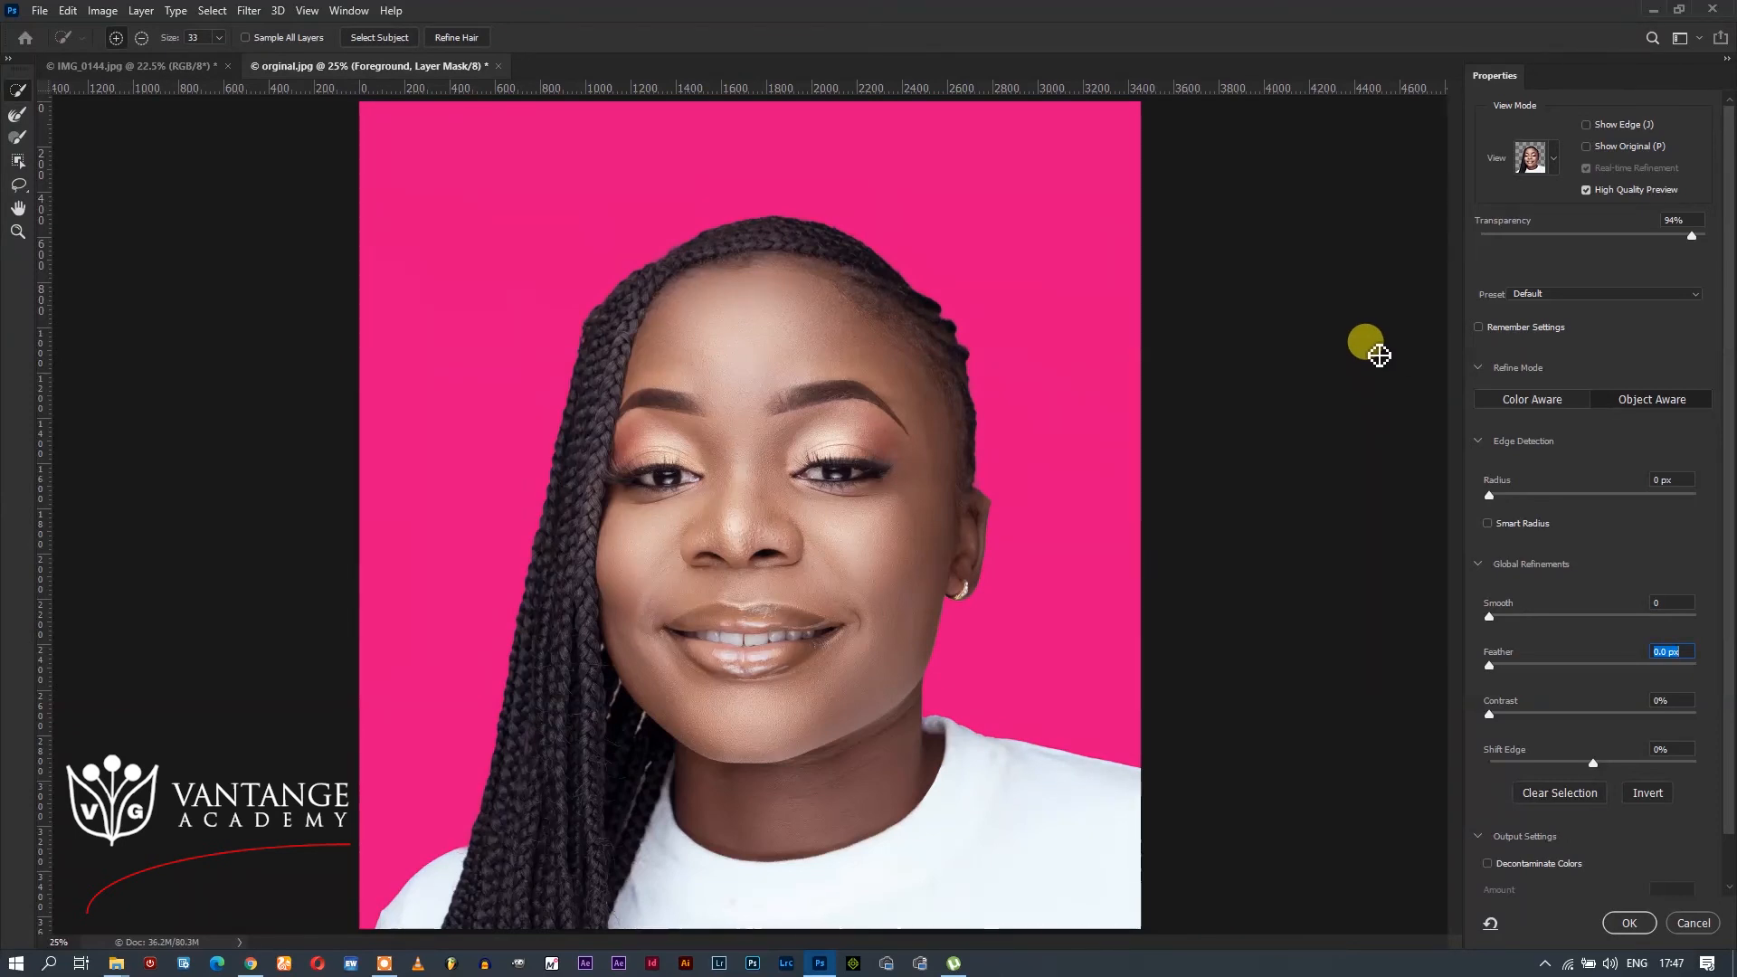
pyautogui.hotkey('ctrl', '+')
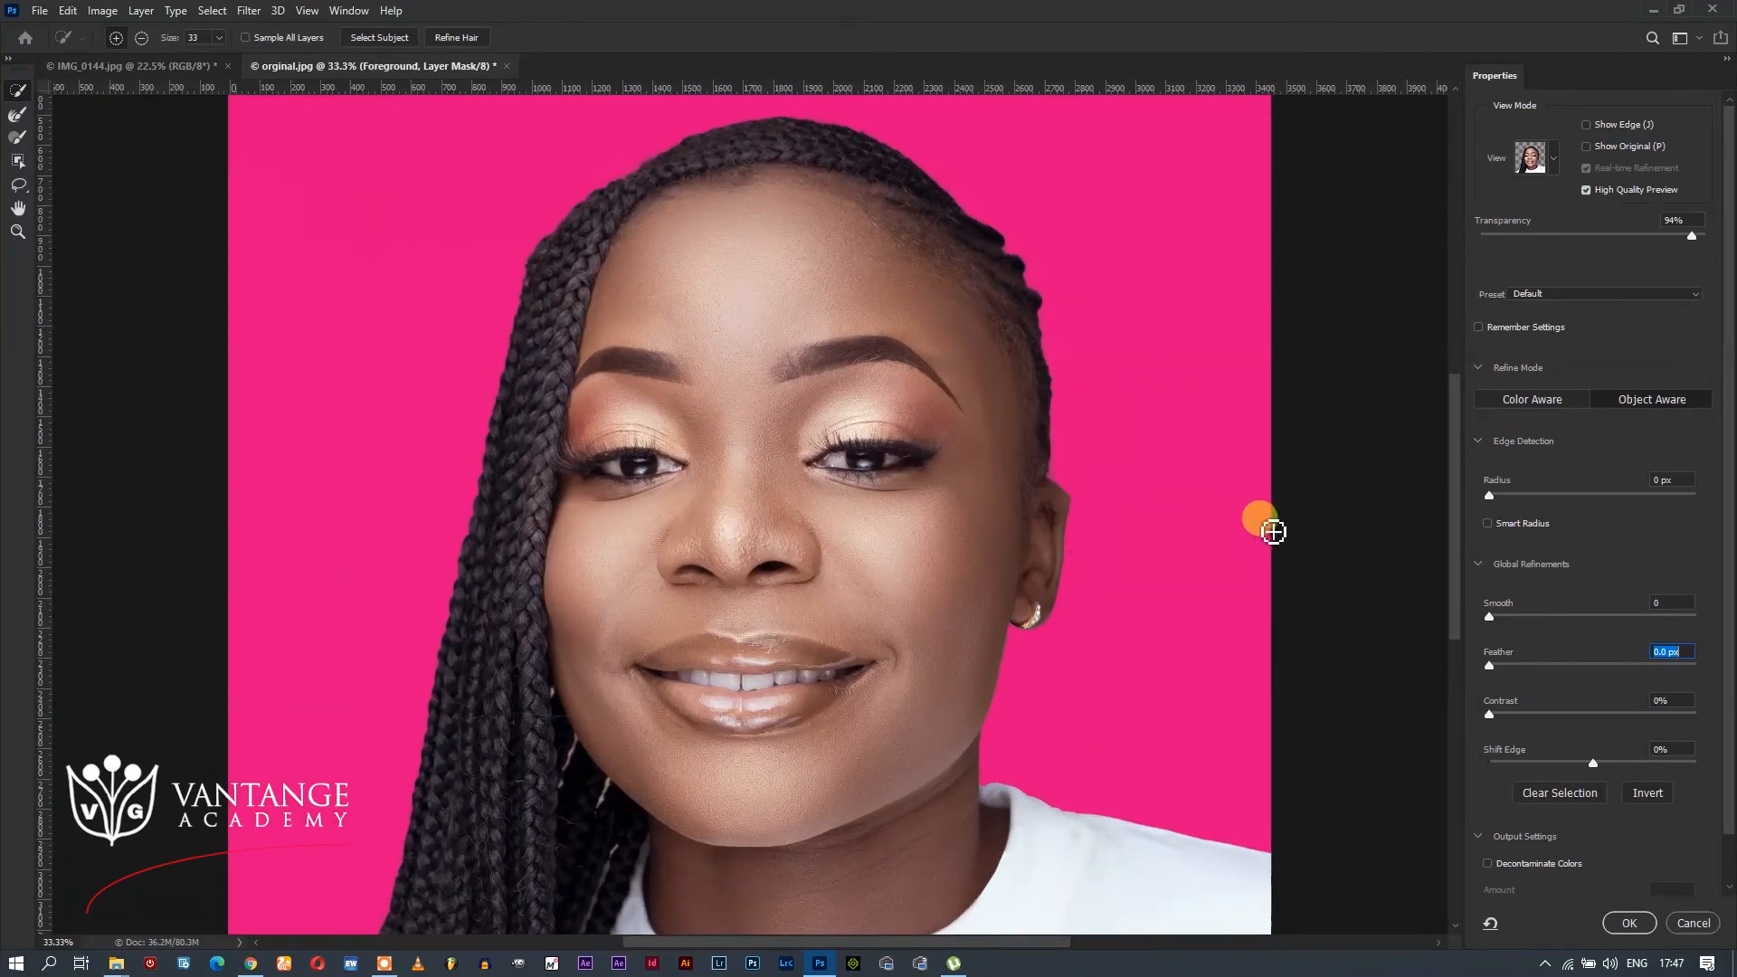
pyautogui.moveTo(1457, 394); pyautogui.dragTo(1444, 516)
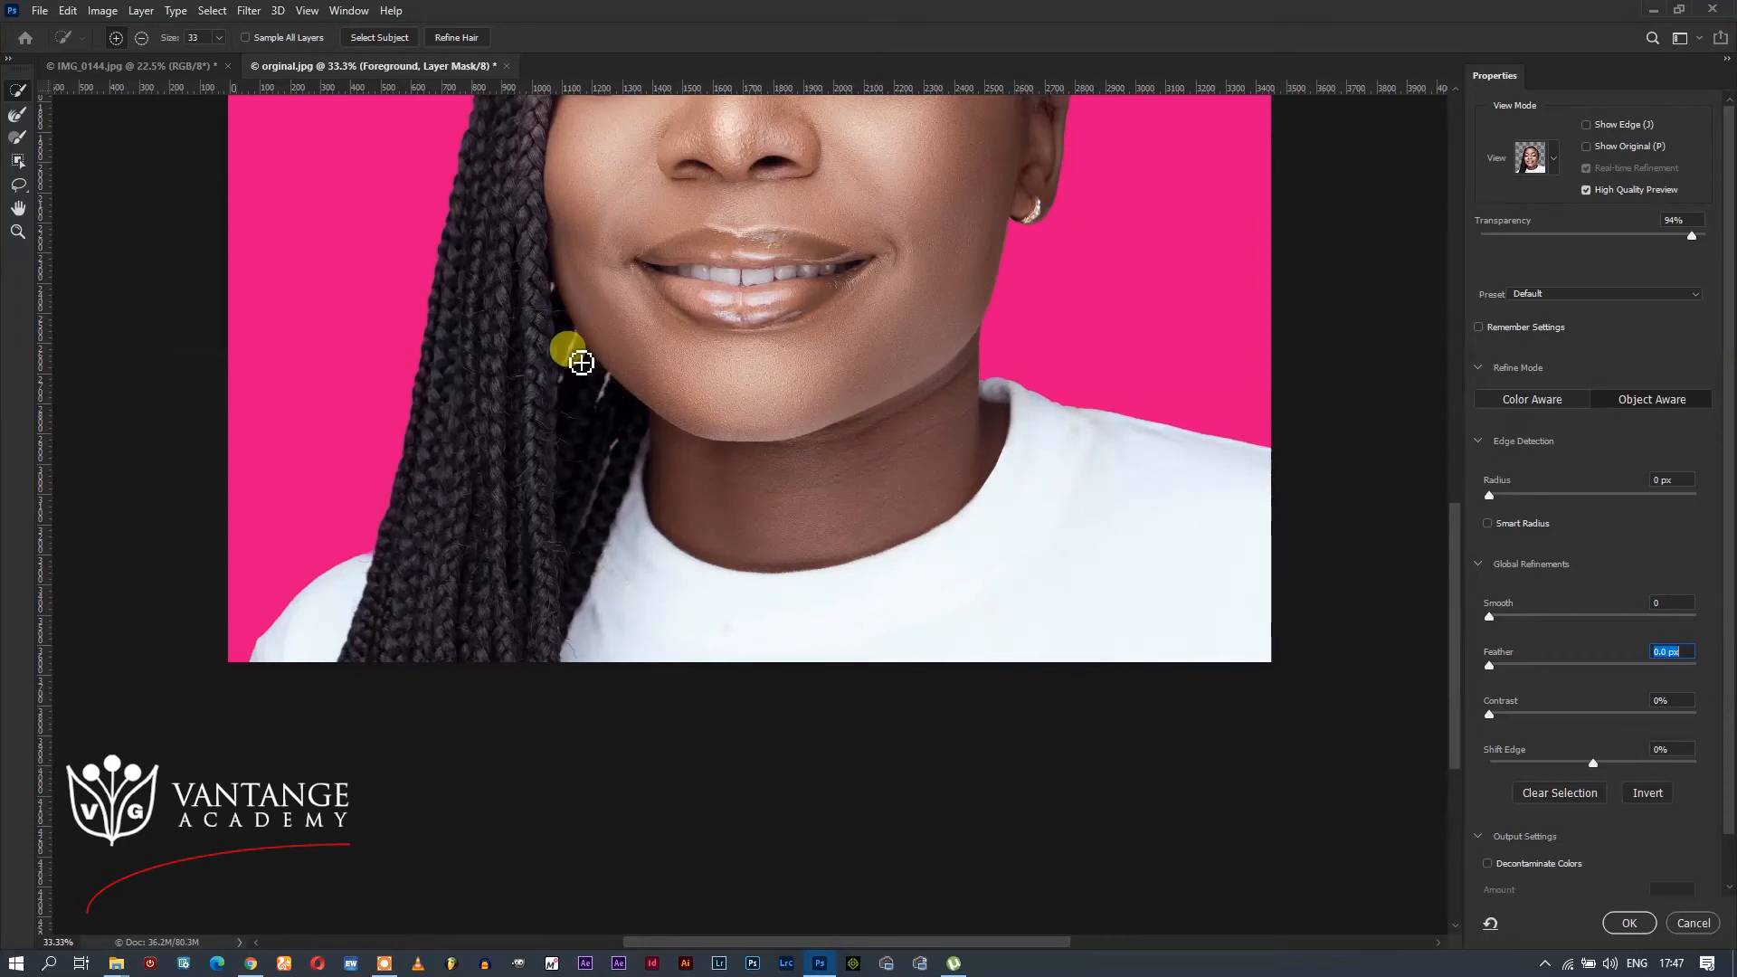
pyautogui.click(19, 116)
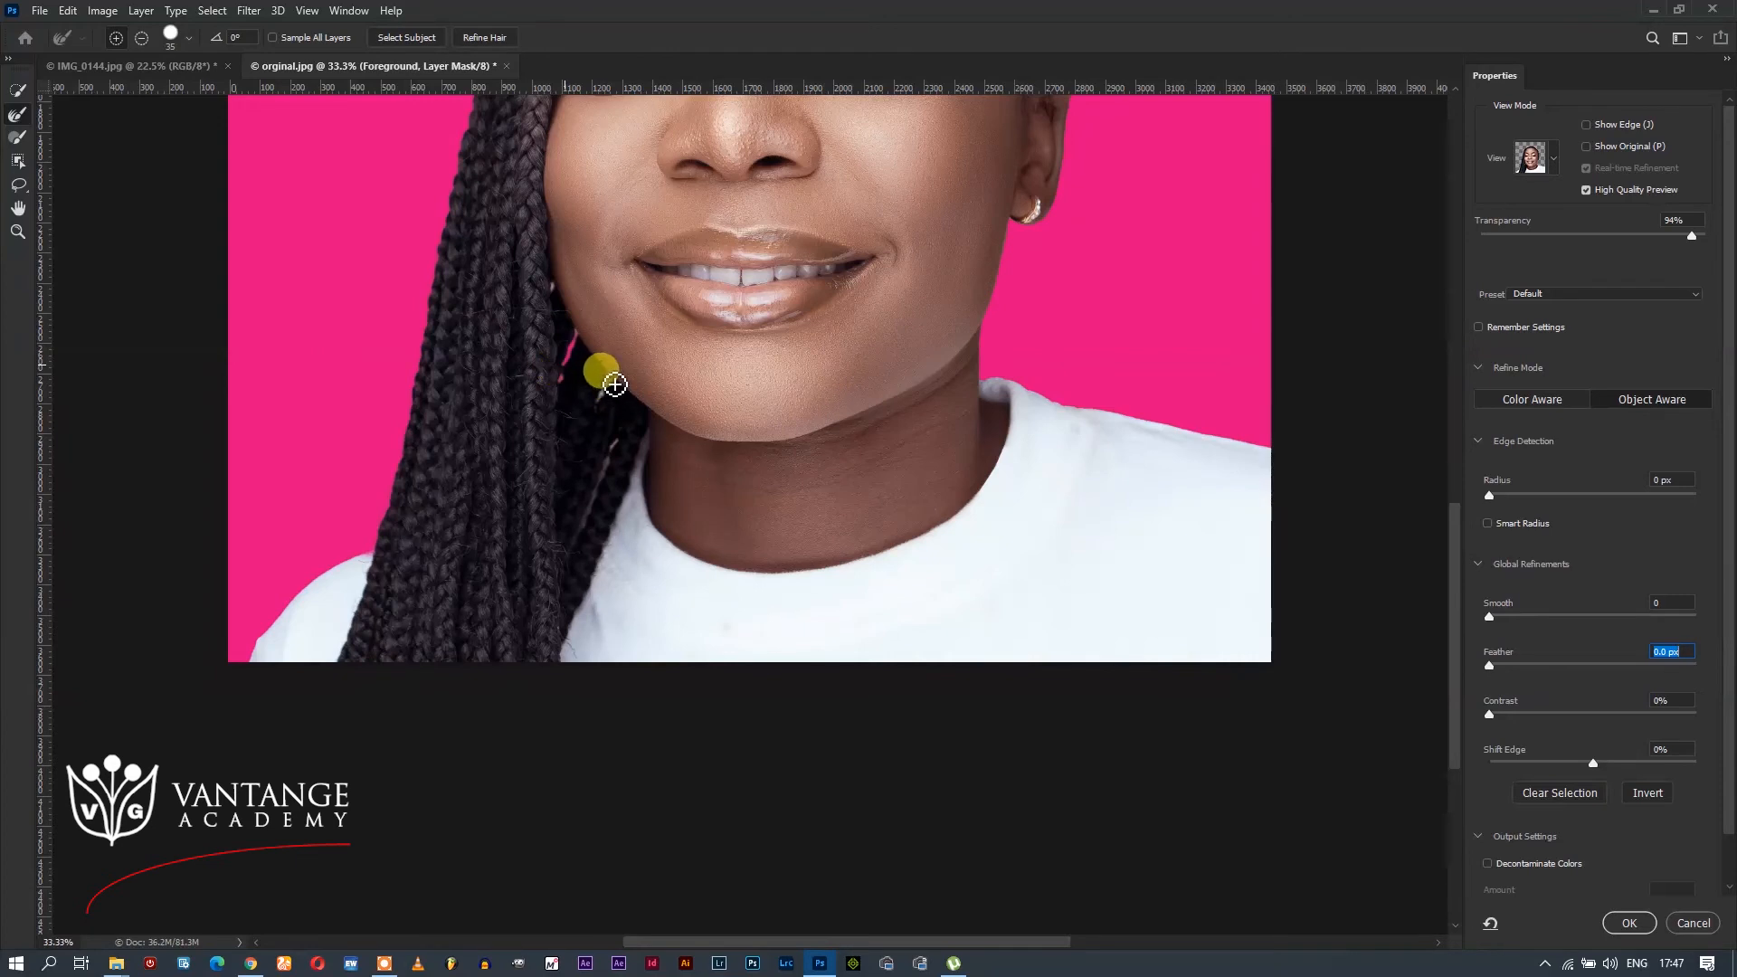
pyautogui.moveTo(605, 408); pyautogui.dragTo(604, 411)
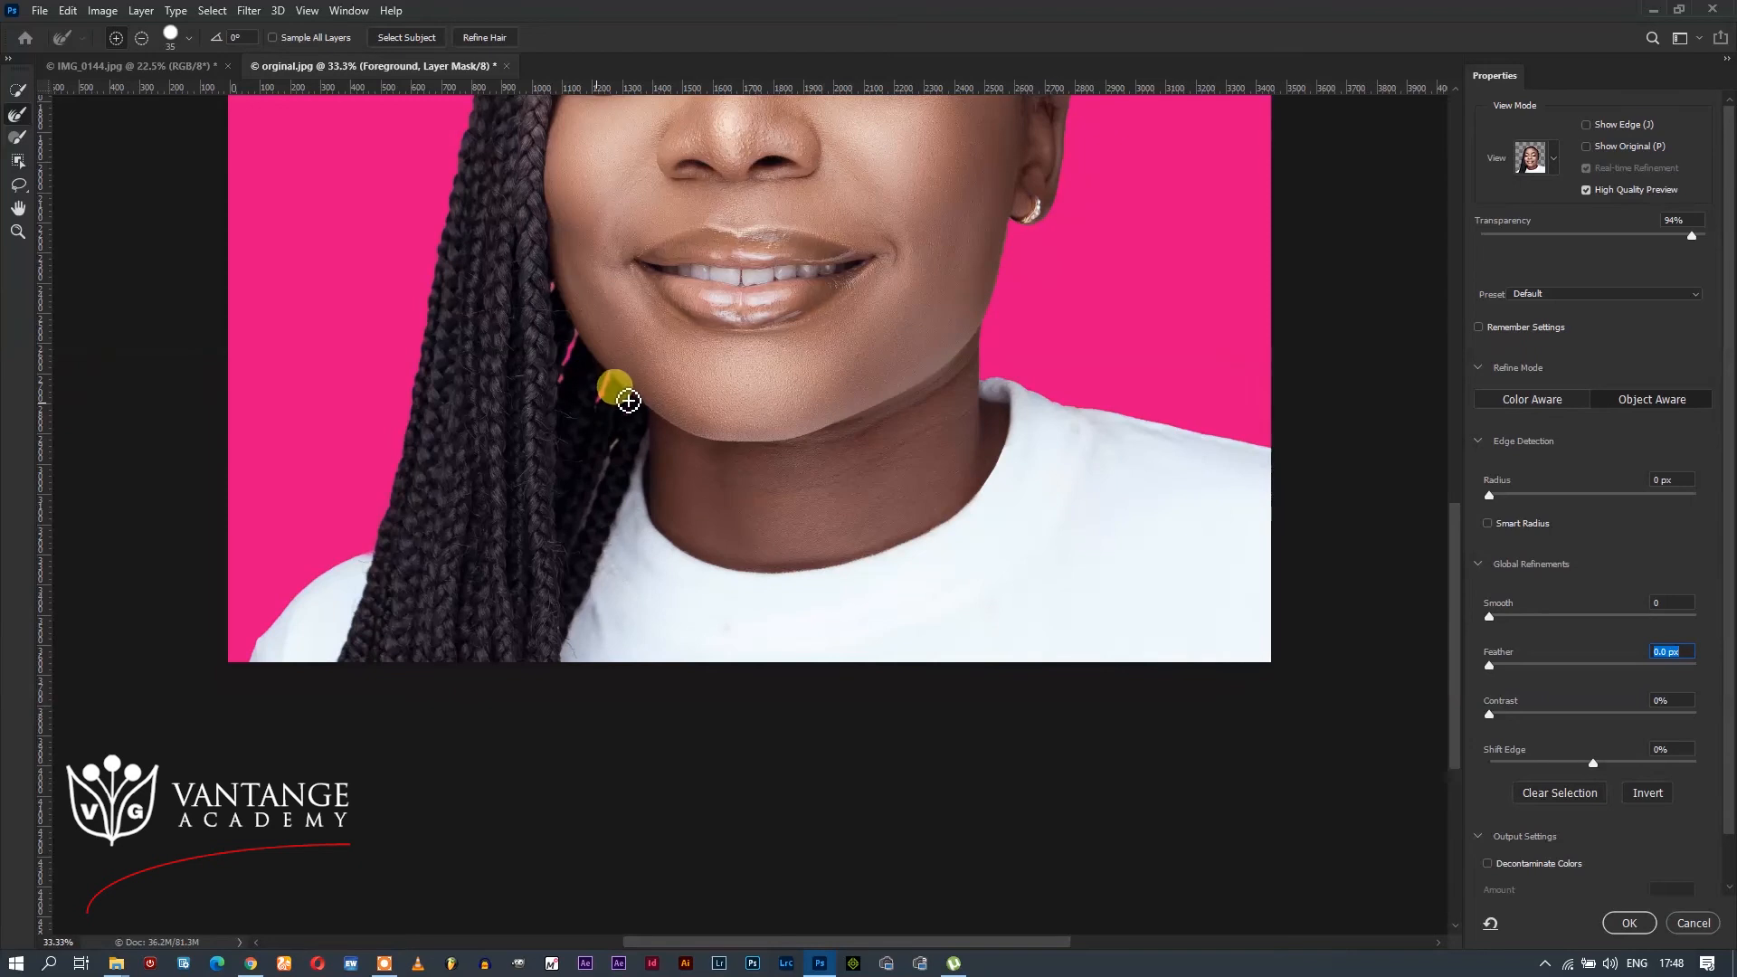
pyautogui.moveTo(625, 447); pyautogui.dragTo(618, 454)
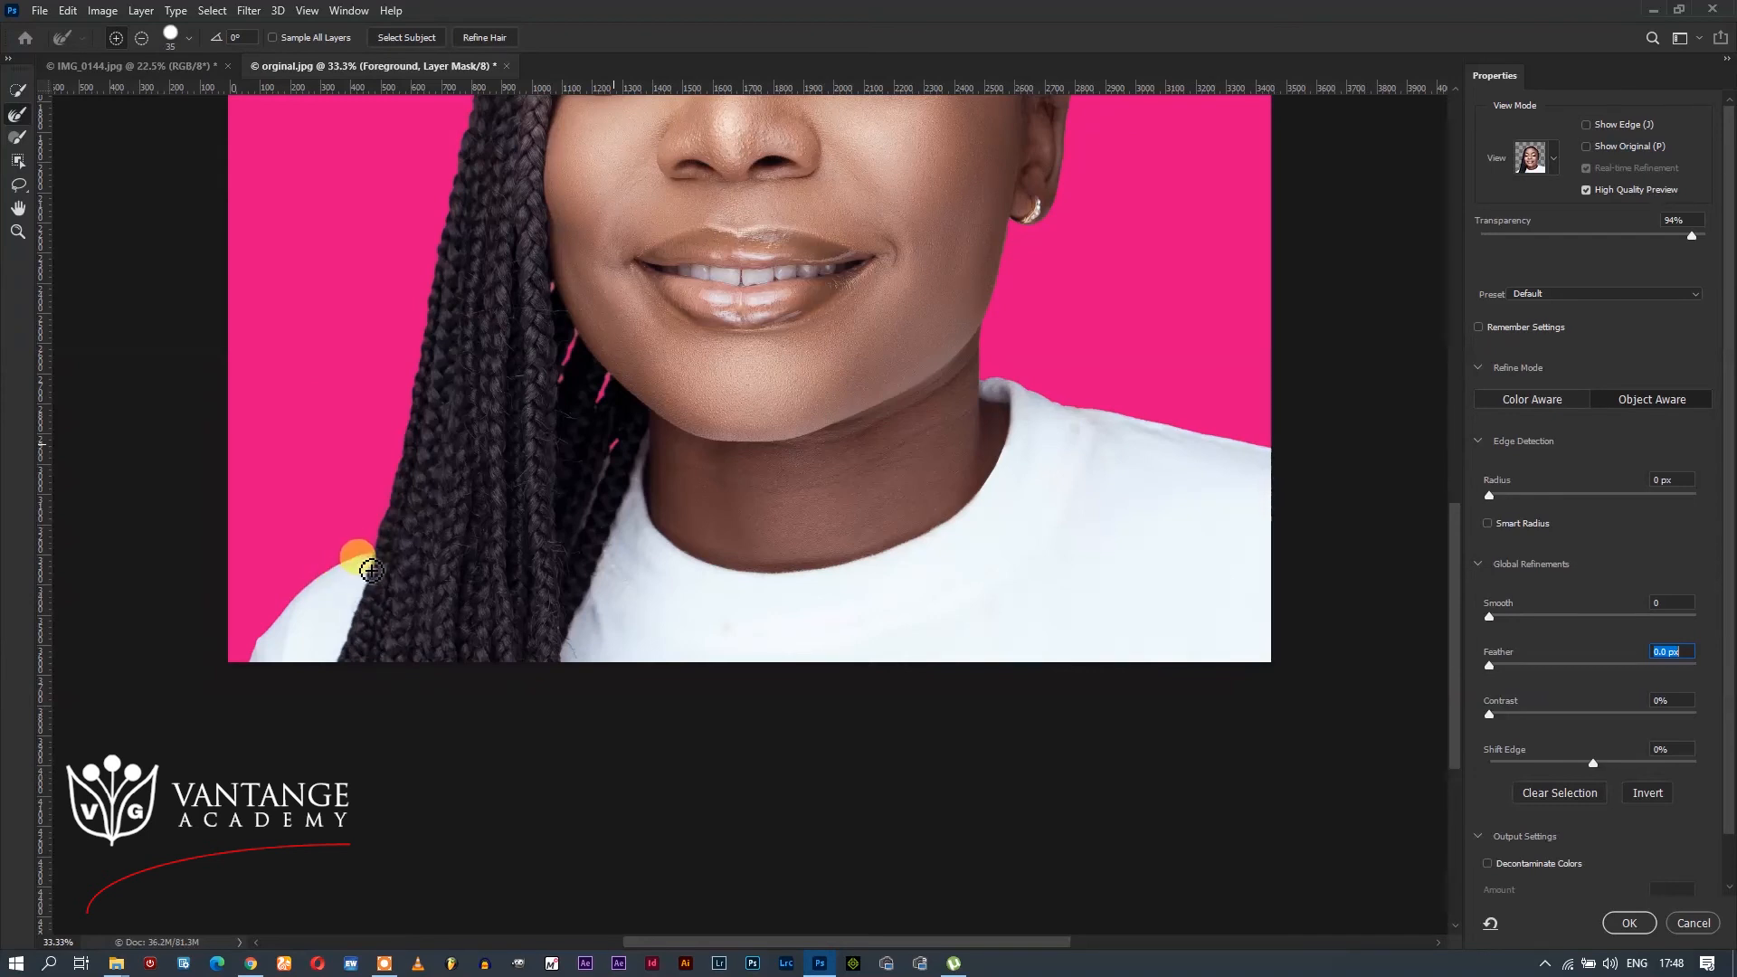
# Step: Reduce the Brush tool's size and touch up the mask where the braids meet the shirt's shoulder
pyautogui.click(17, 137)
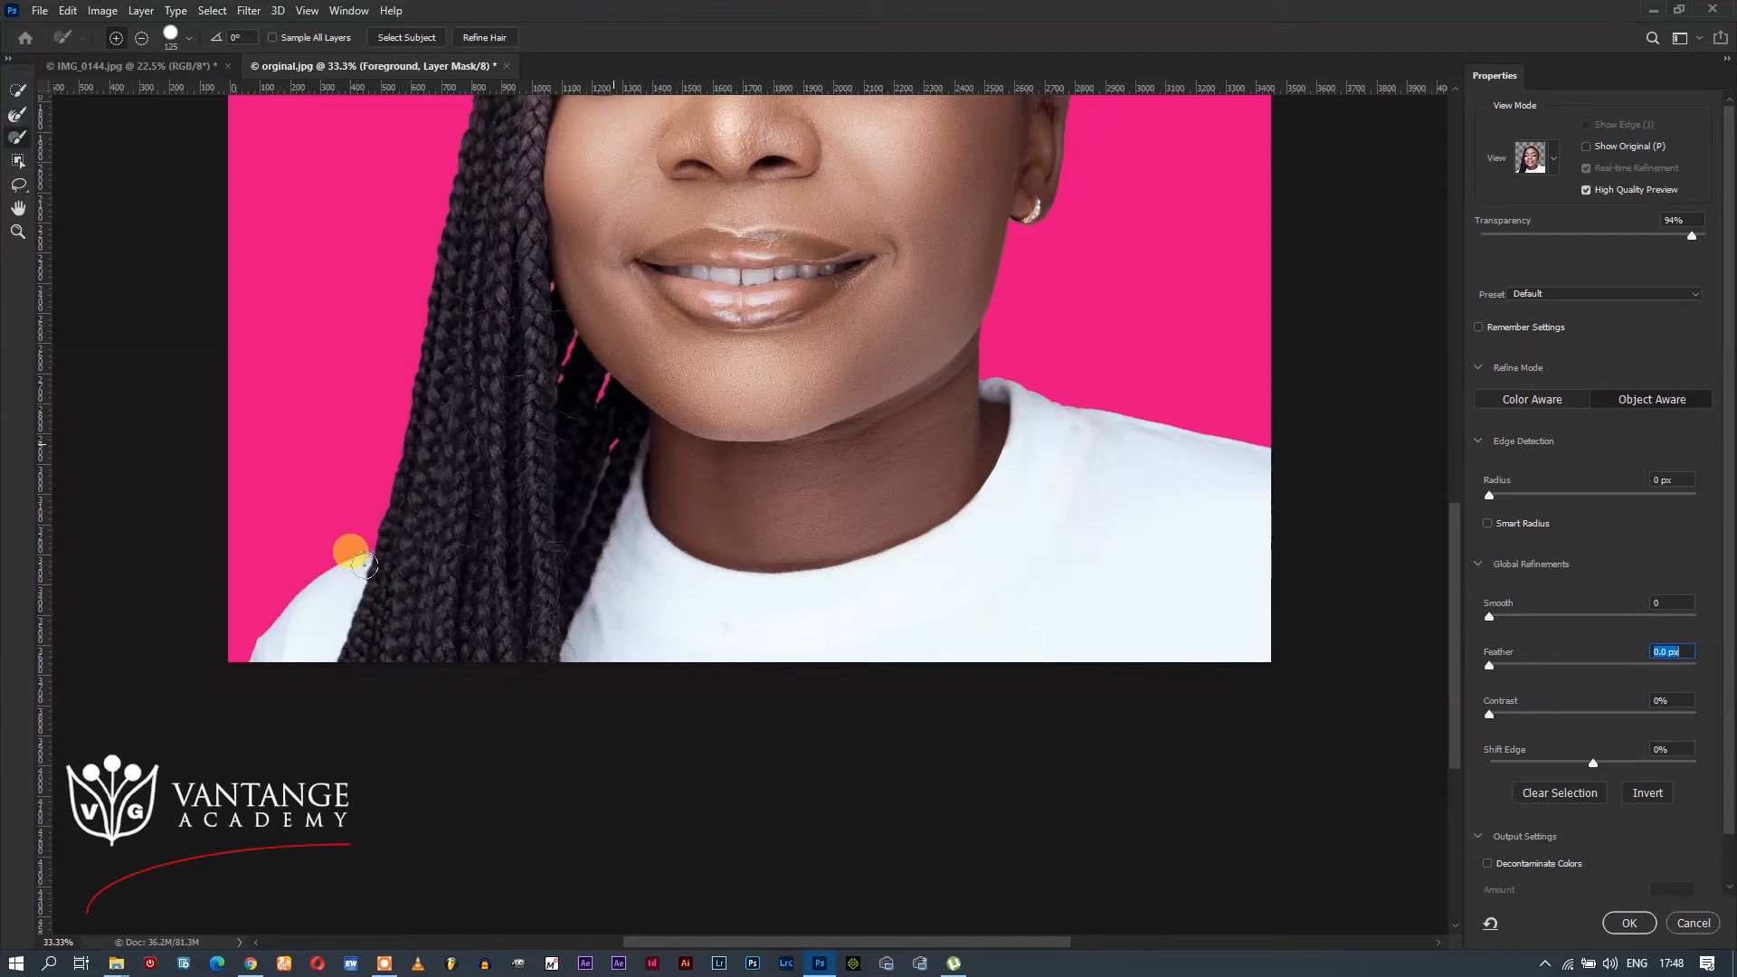
pyautogui.press('[')
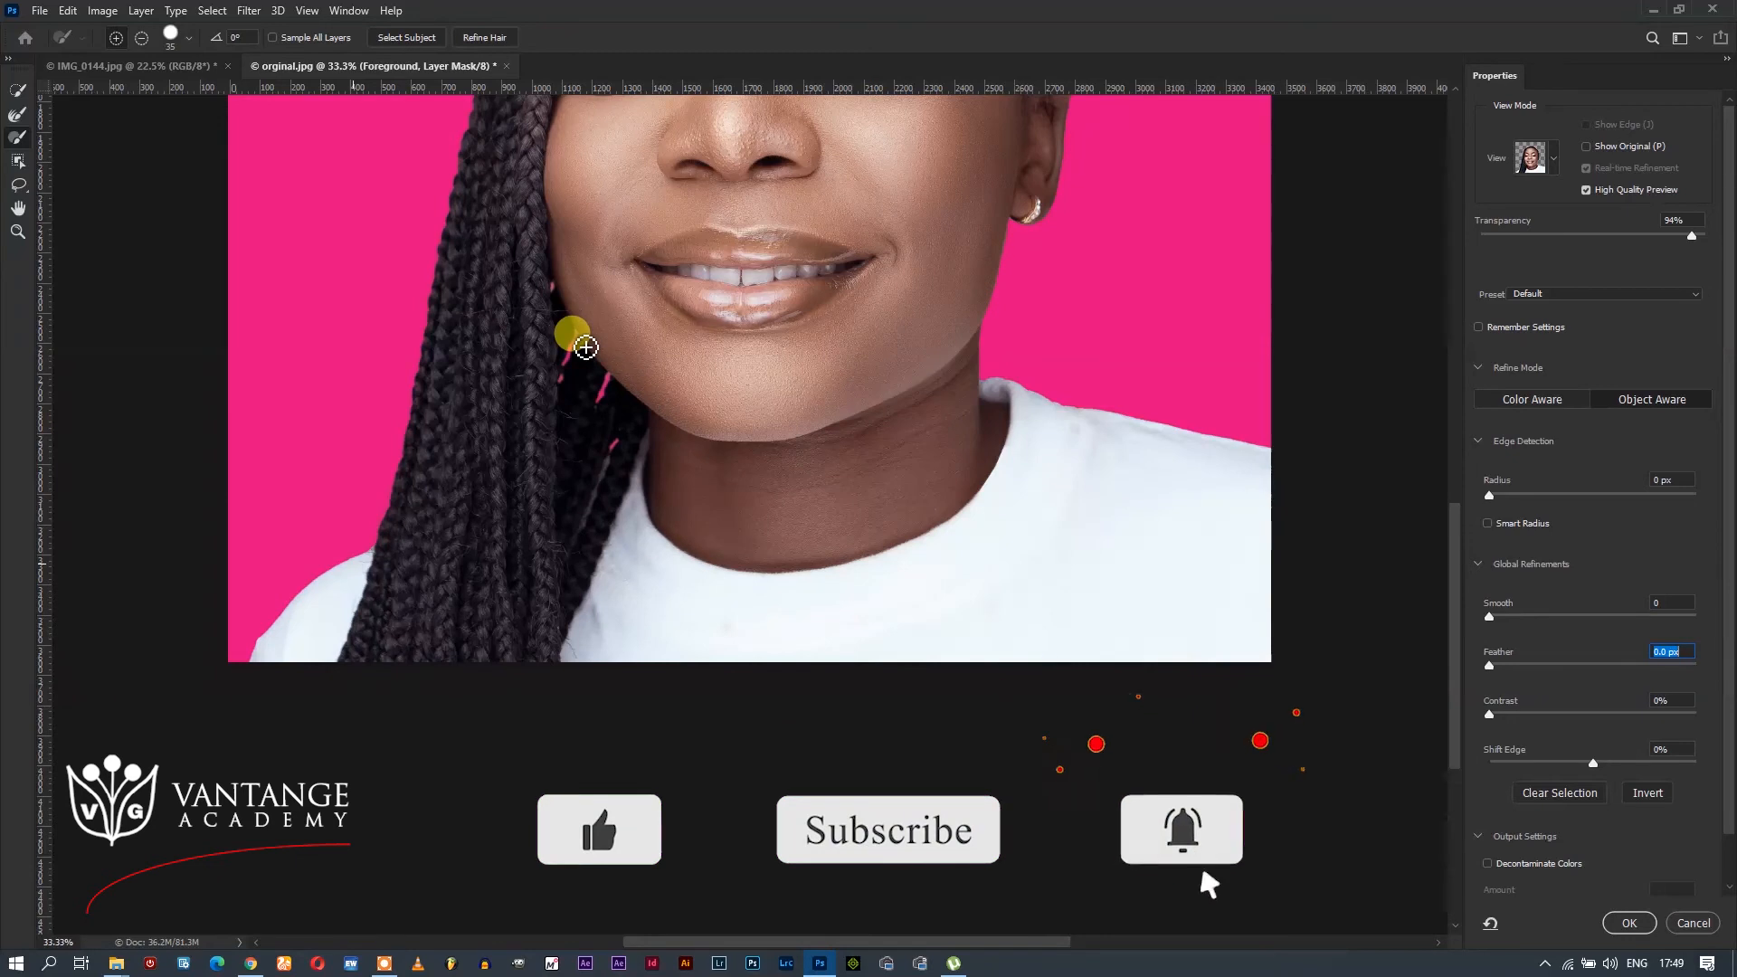
pyautogui.hotkey('ctrl', '-')
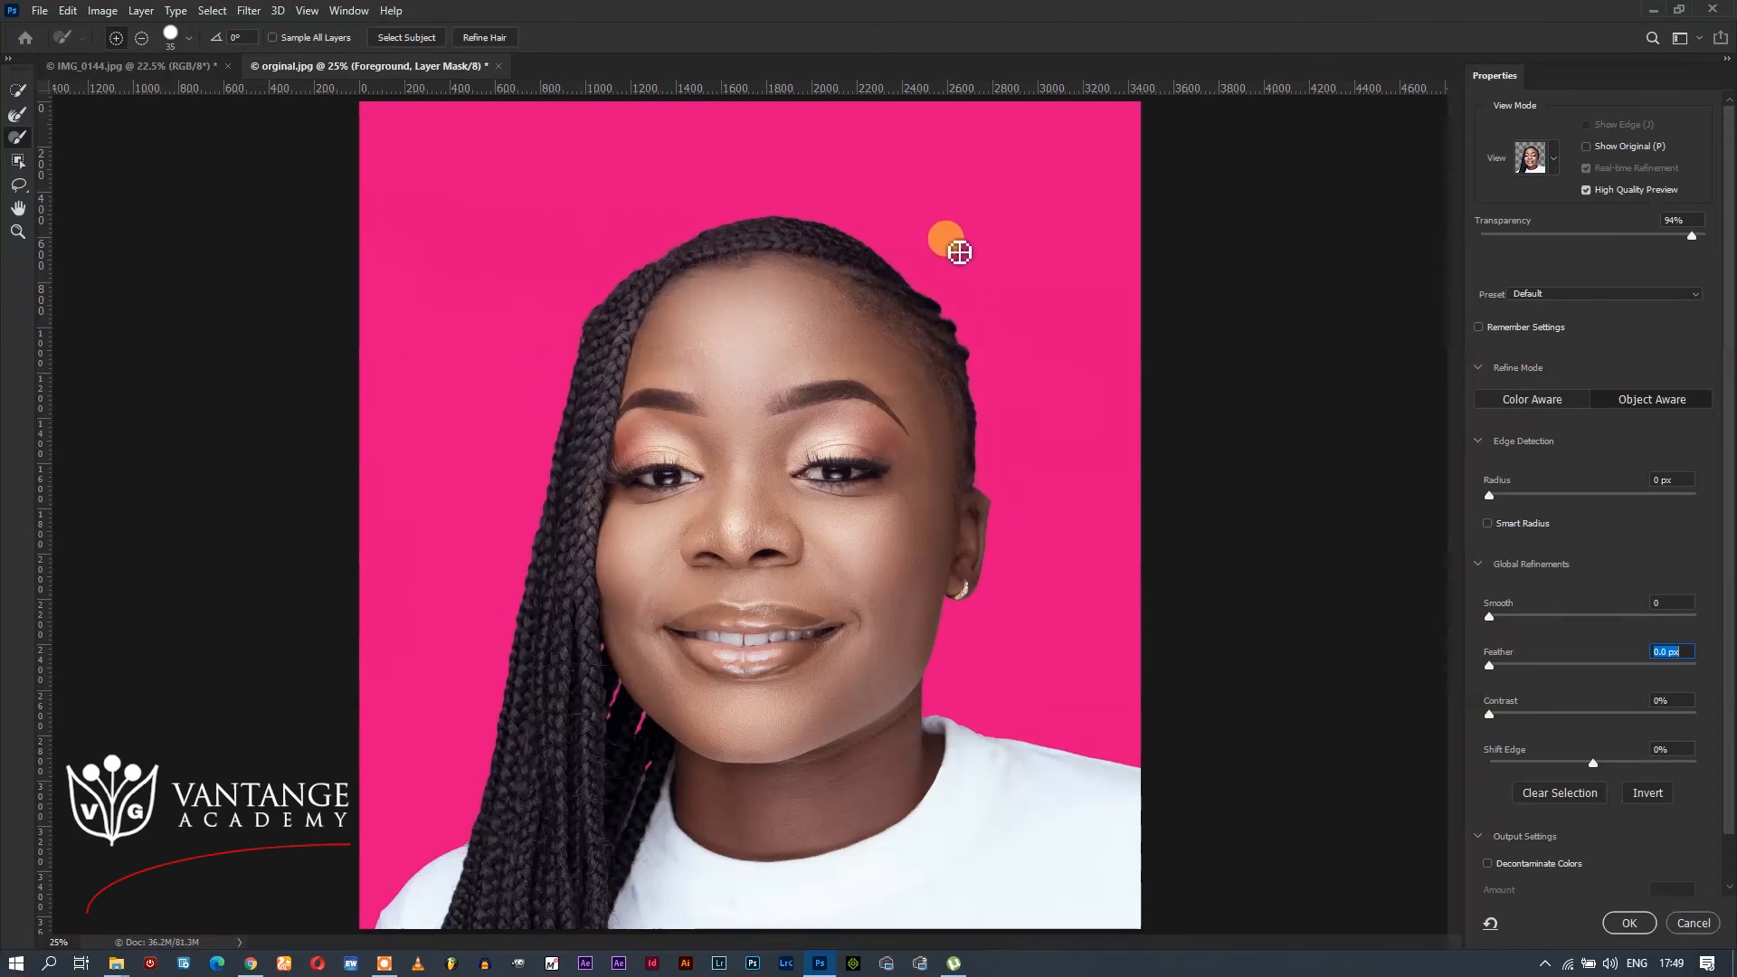
pyautogui.moveTo(964, 622)
pyautogui.mouseDown()
pyautogui.moveTo(972, 646)
pyautogui.moveTo(1054, 645)
pyautogui.mouseUp()
# Step: Enable Decontaminate Colors and go over the outer edge of the braids around the head with the Brush tool
pyautogui.click(1551, 865)
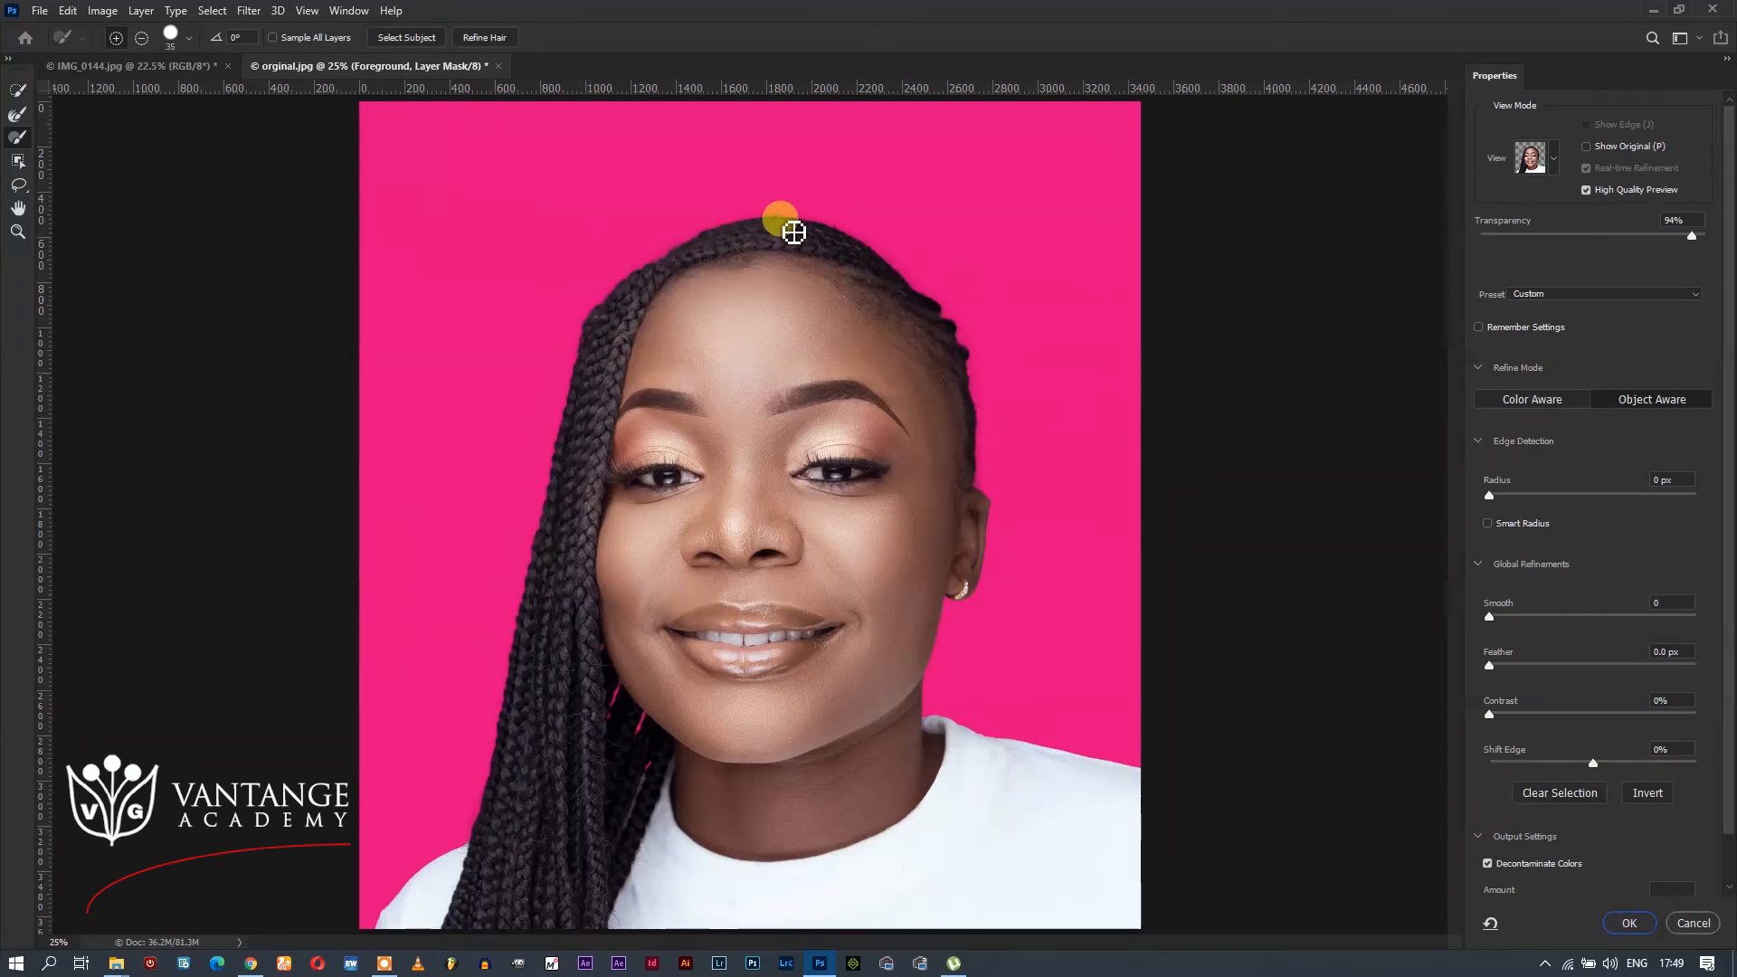
pyautogui.moveTo(571, 391)
pyautogui.mouseDown()
pyautogui.moveTo(582, 465)
pyautogui.moveTo(596, 463)
pyautogui.moveTo(586, 426)
pyautogui.moveTo(639, 307)
pyautogui.moveTo(834, 241)
pyautogui.mouseUp()
pyautogui.scroll(1, 829, 241)
pyautogui.scroll(1, 834, 245)
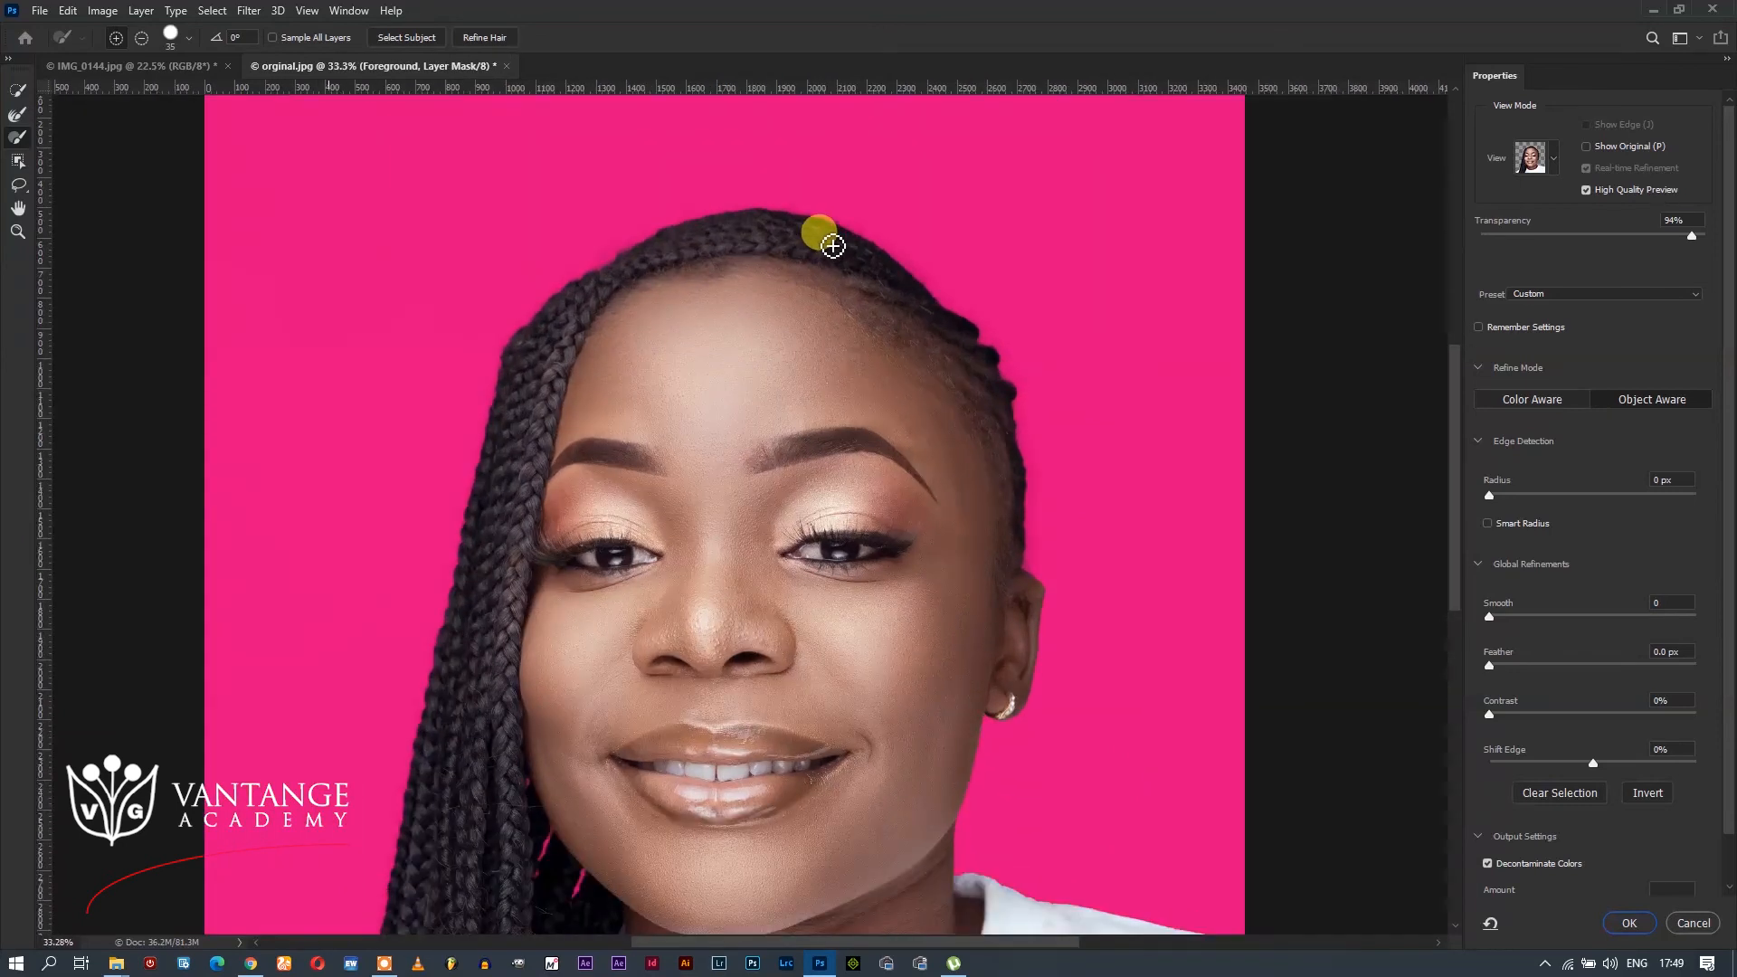
pyautogui.scroll(-2, 833, 246)
pyautogui.moveTo(834, 246)
pyautogui.mouseDown()
pyautogui.moveTo(866, 271)
pyautogui.moveTo(928, 533)
pyautogui.moveTo(975, 587)
pyautogui.moveTo(965, 404)
pyautogui.moveTo(930, 324)
pyautogui.moveTo(831, 268)
pyautogui.moveTo(684, 289)
pyautogui.moveTo(547, 387)
pyautogui.moveTo(533, 819)
pyautogui.moveTo(598, 316)
pyautogui.mouseUp()
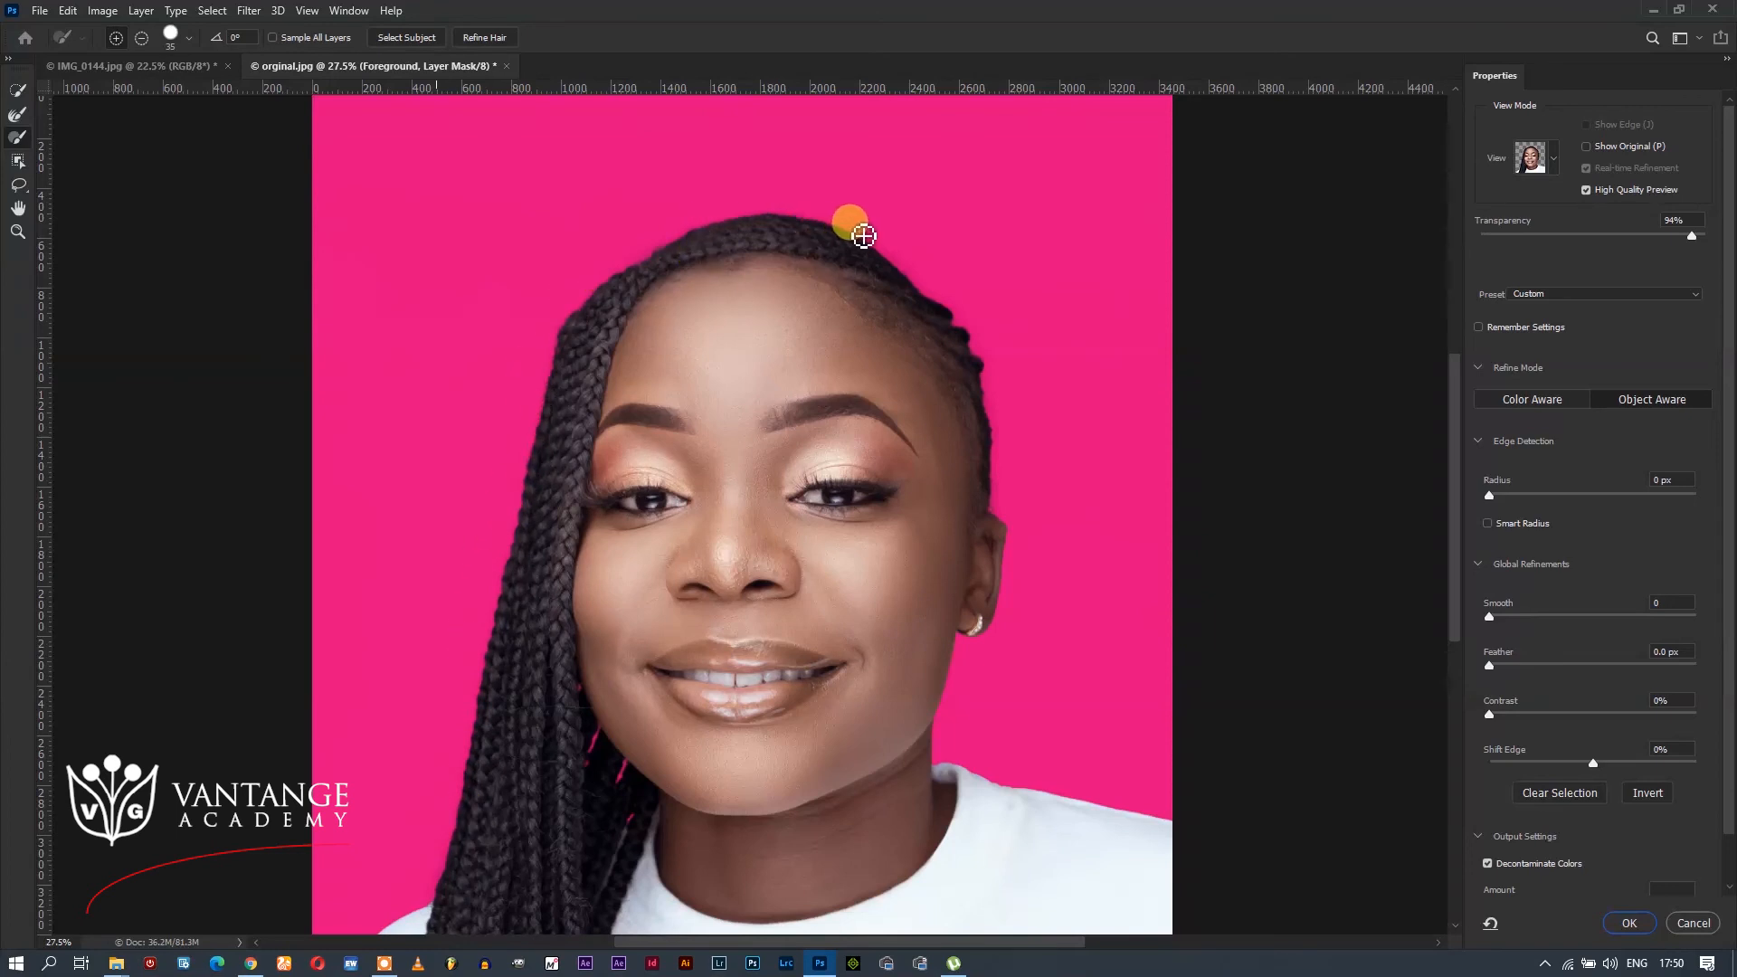
# Step: Feather the mask edge by 0.6 px and apply the Select and Mask refinements
pyautogui.moveTo(1458, 378); pyautogui.dragTo(1449, 432)
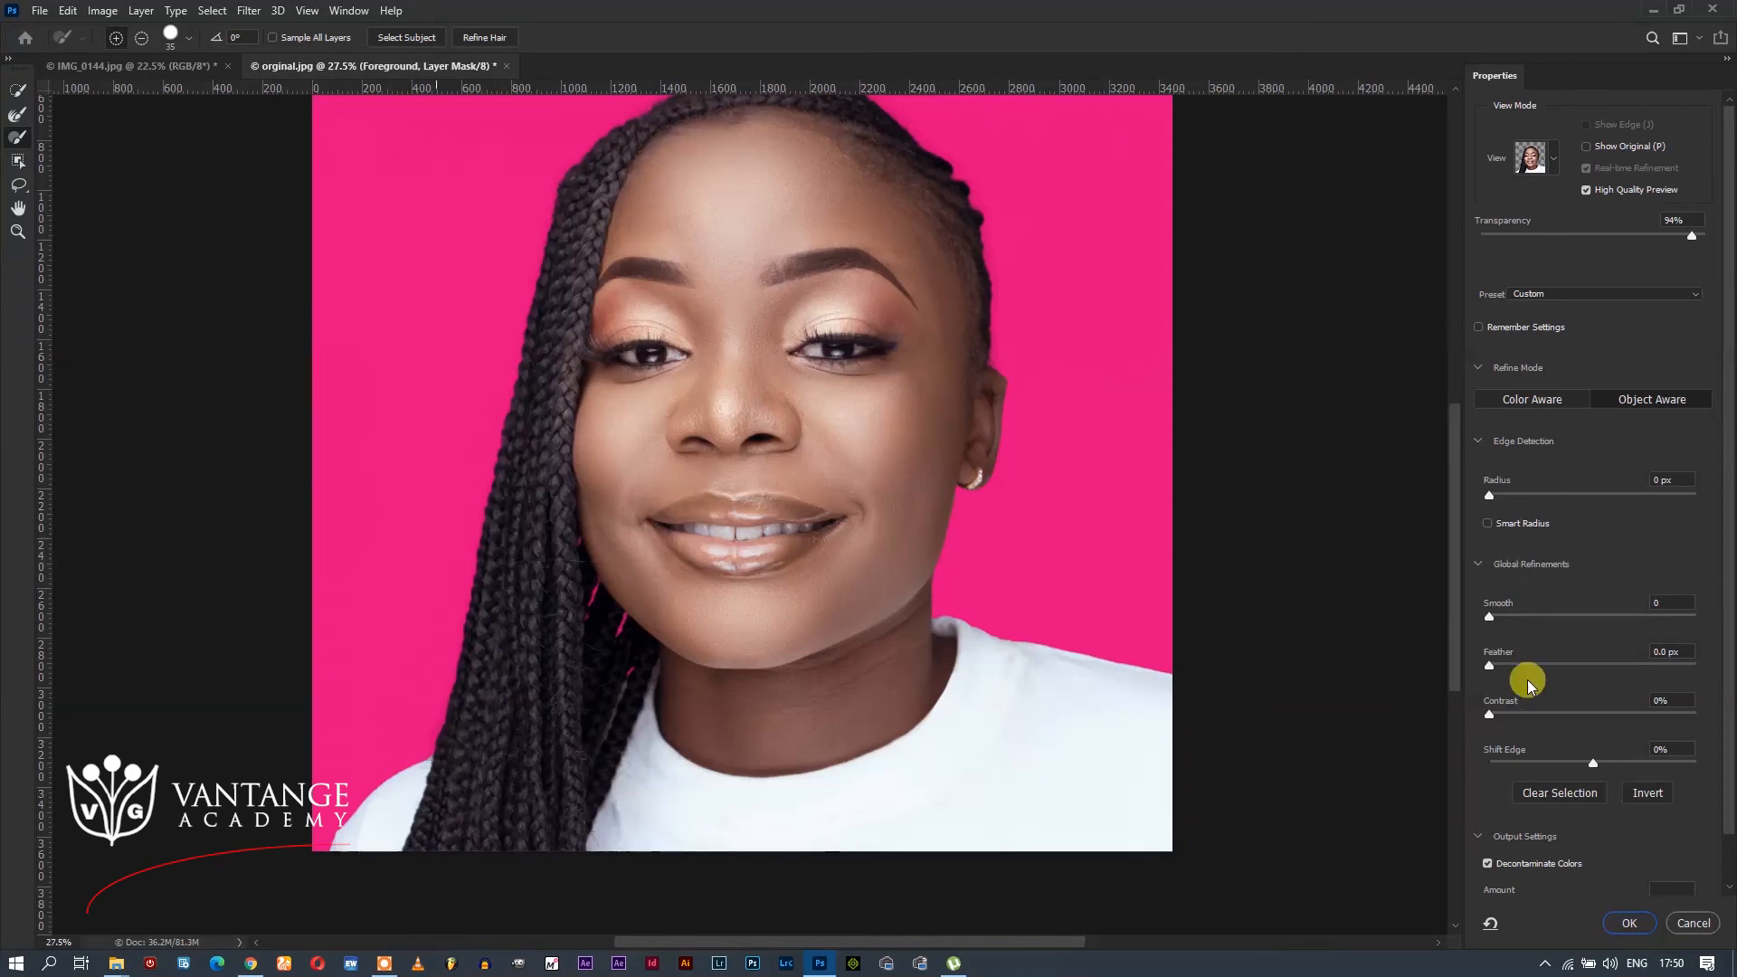
pyautogui.moveTo(1491, 668); pyautogui.dragTo(1497, 668)
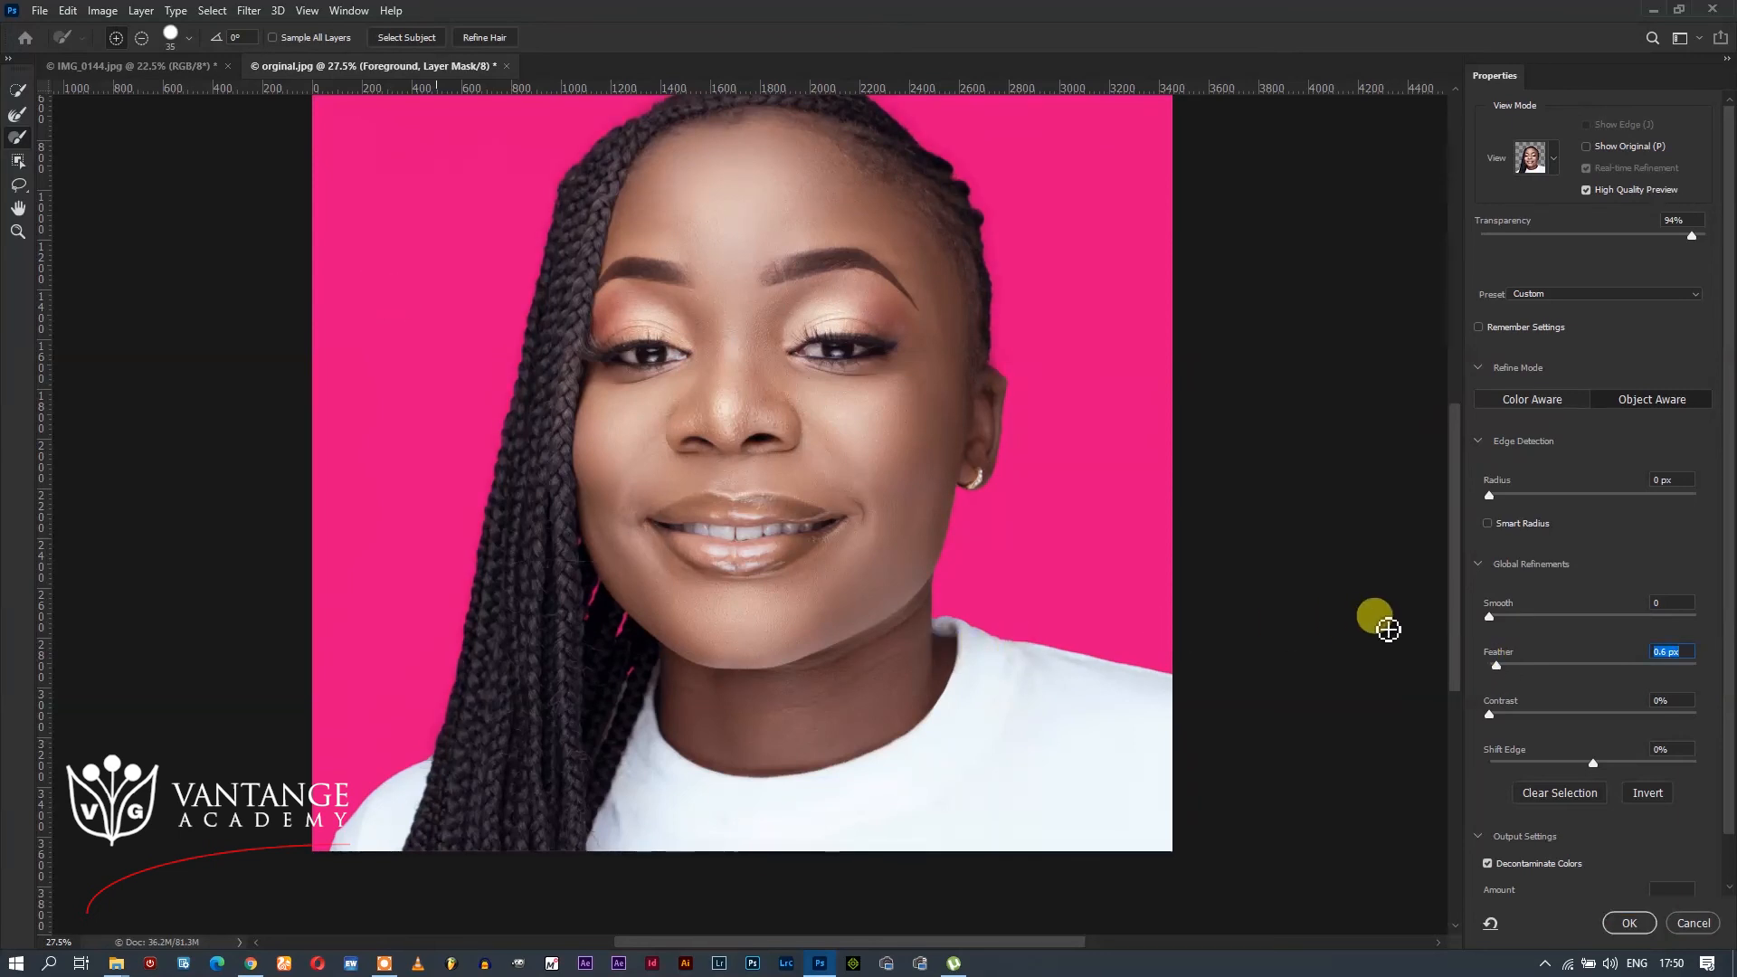
pyautogui.moveTo(1449, 570); pyautogui.dragTo(1452, 522)
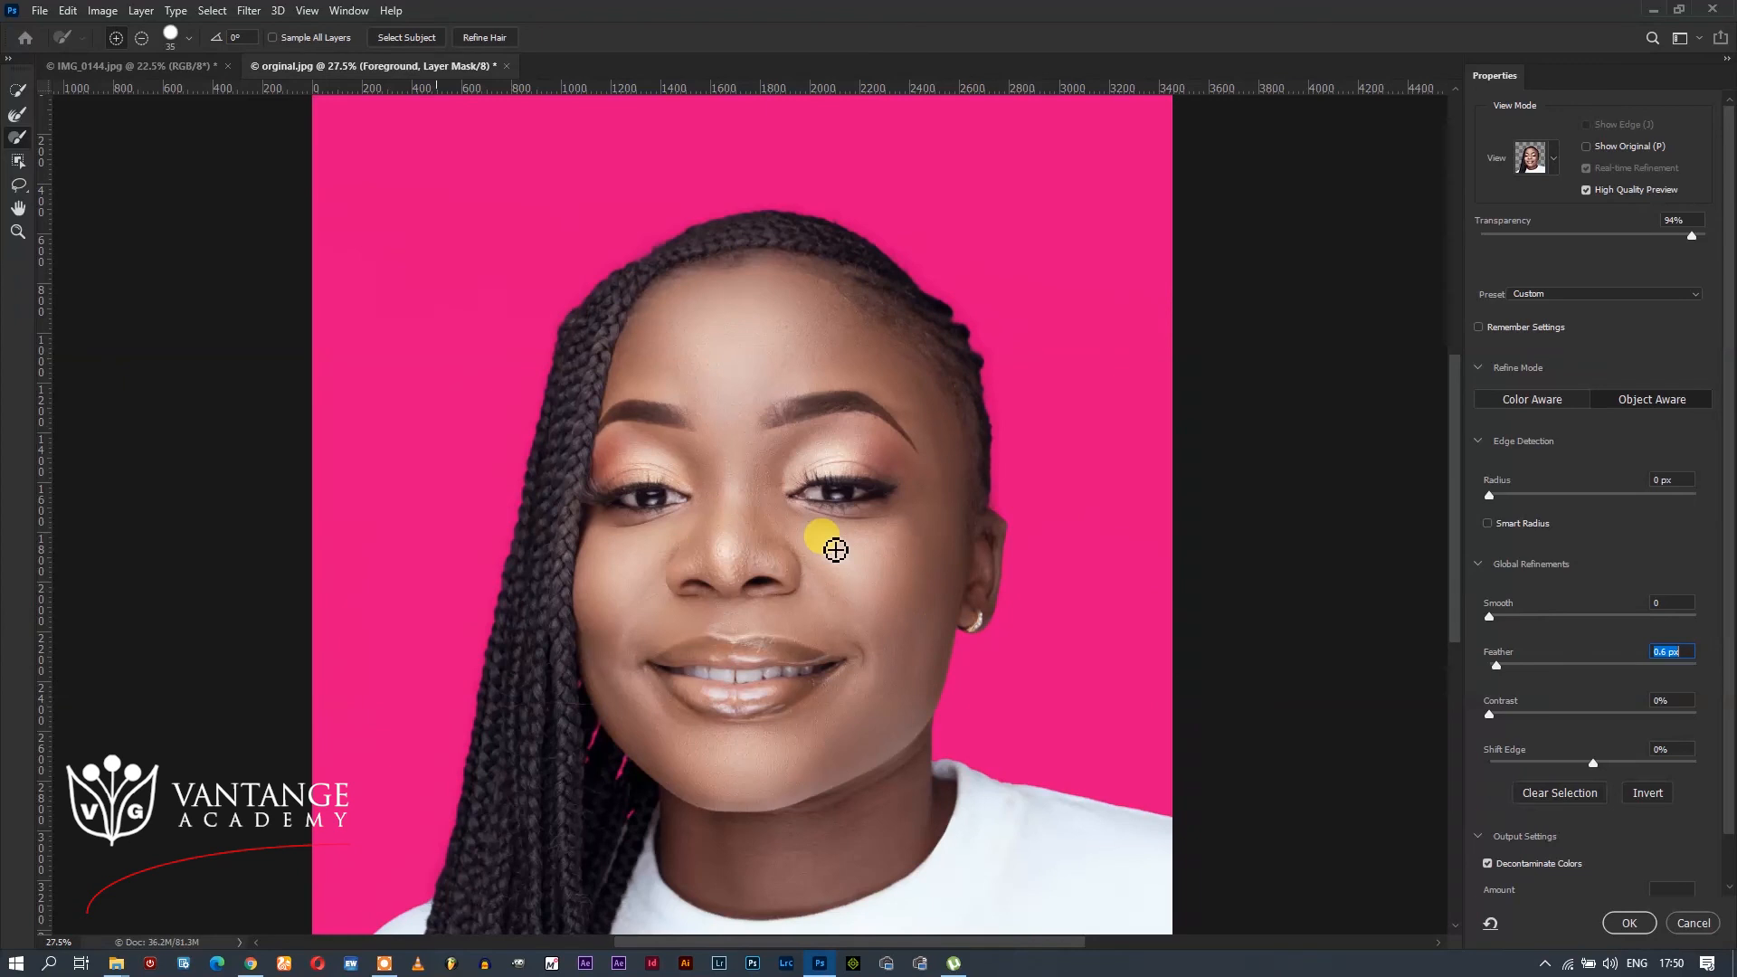
pyautogui.click(1625, 925)
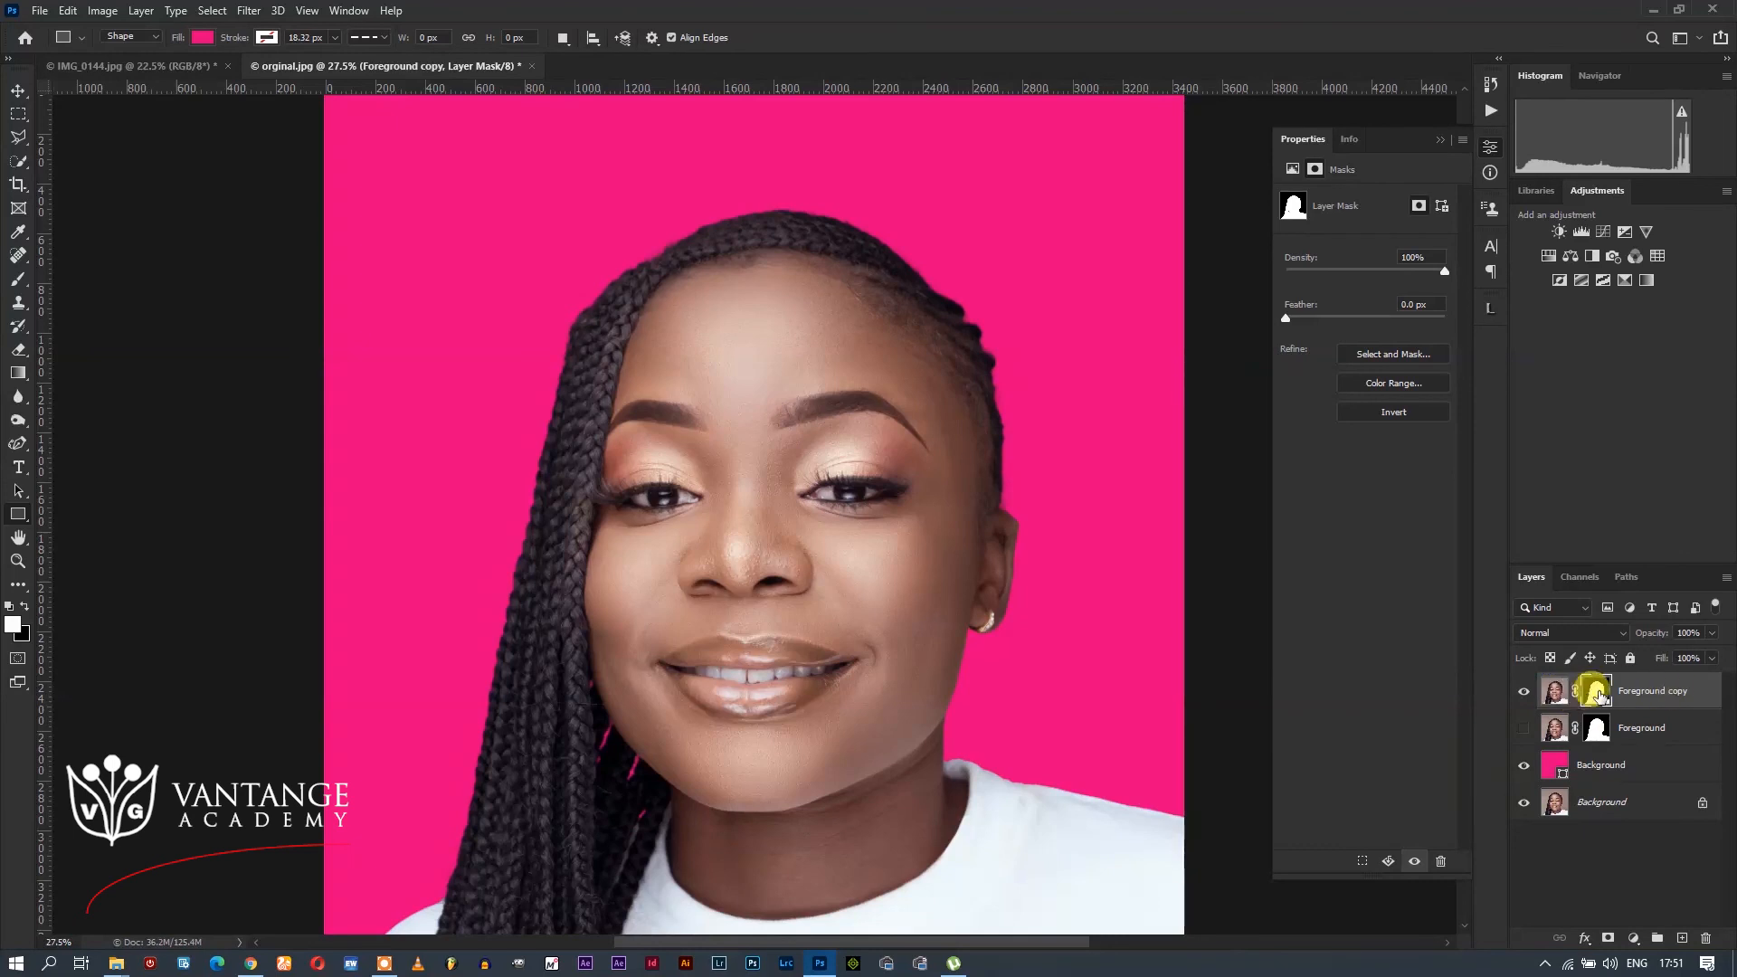
# Step: Delete the hidden Foreground layer, keeping the masked Foreground copy above the pink Background shape
pyautogui.click(1629, 731)
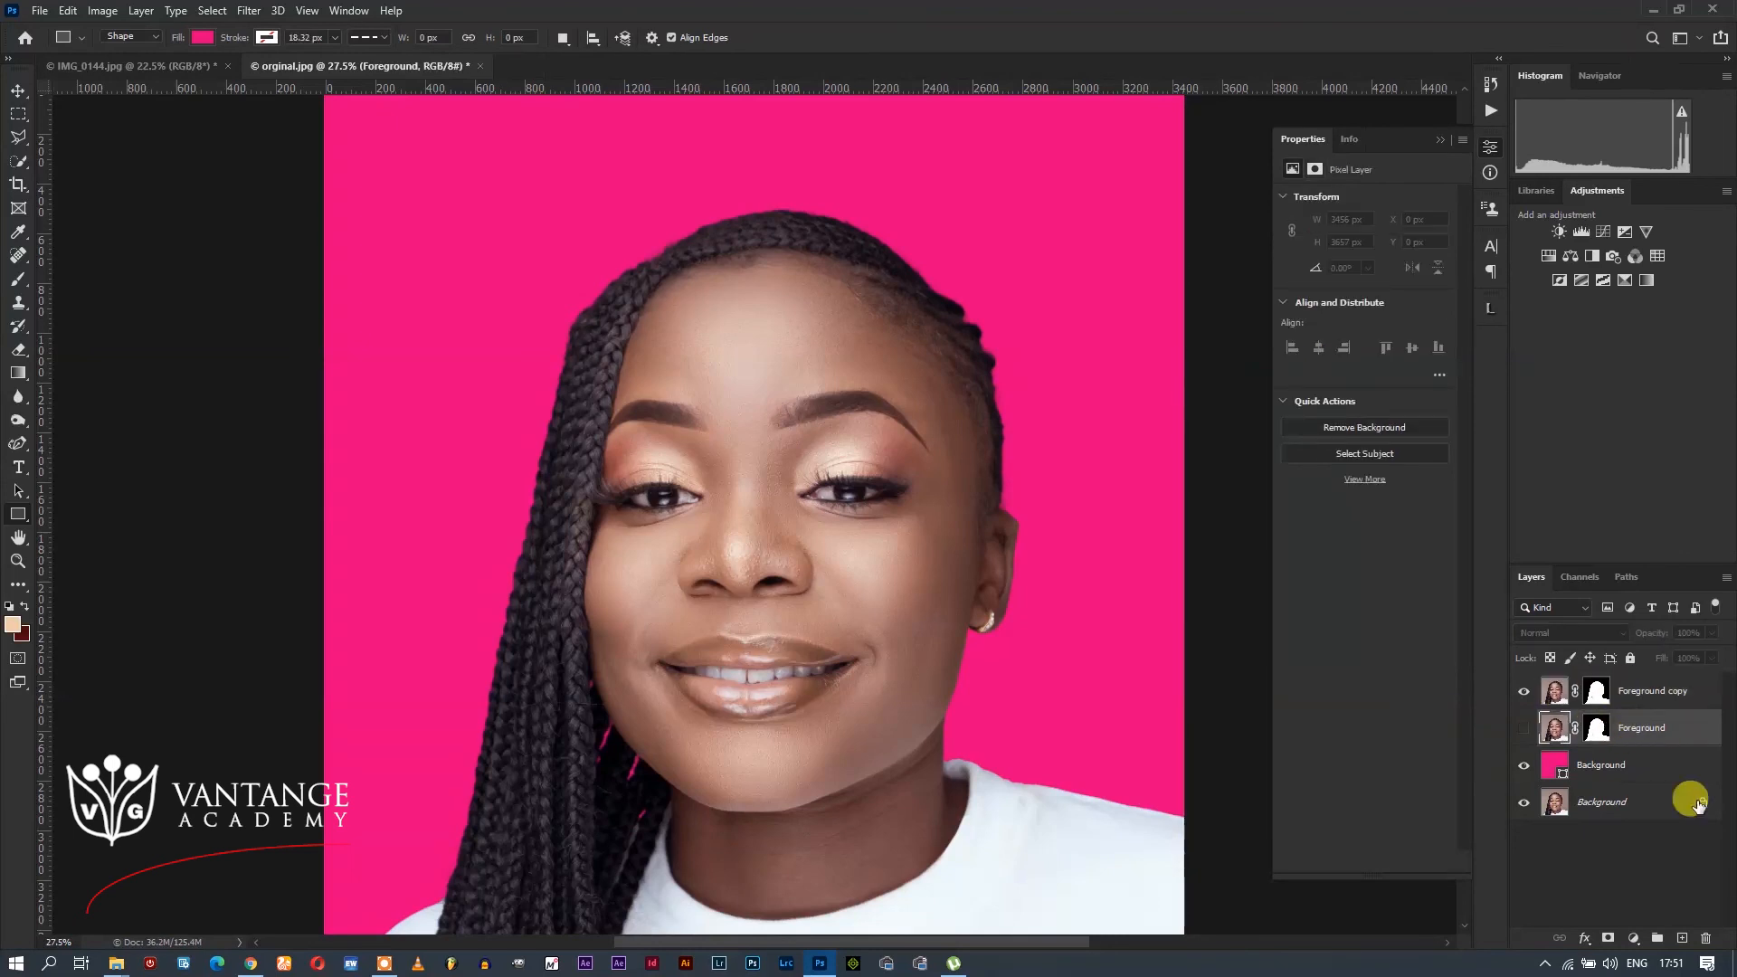
pyautogui.click(1707, 939)
pyautogui.click(784, 359)
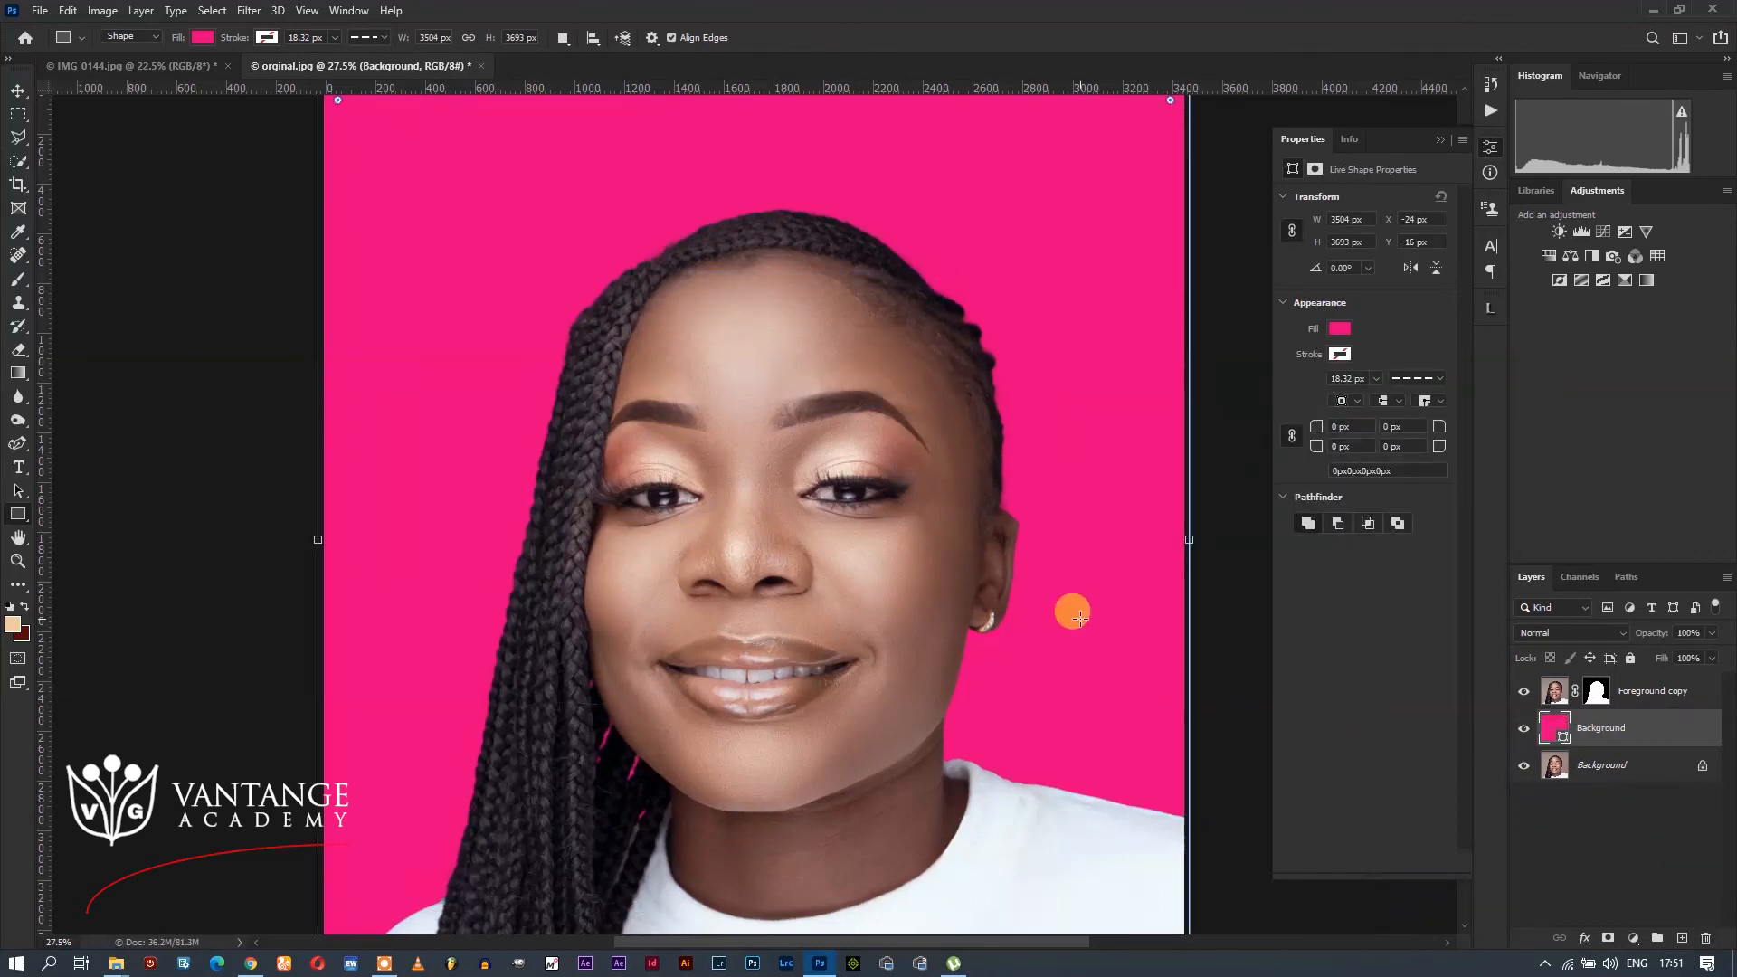
pyautogui.hotkey('ctrl', '-')
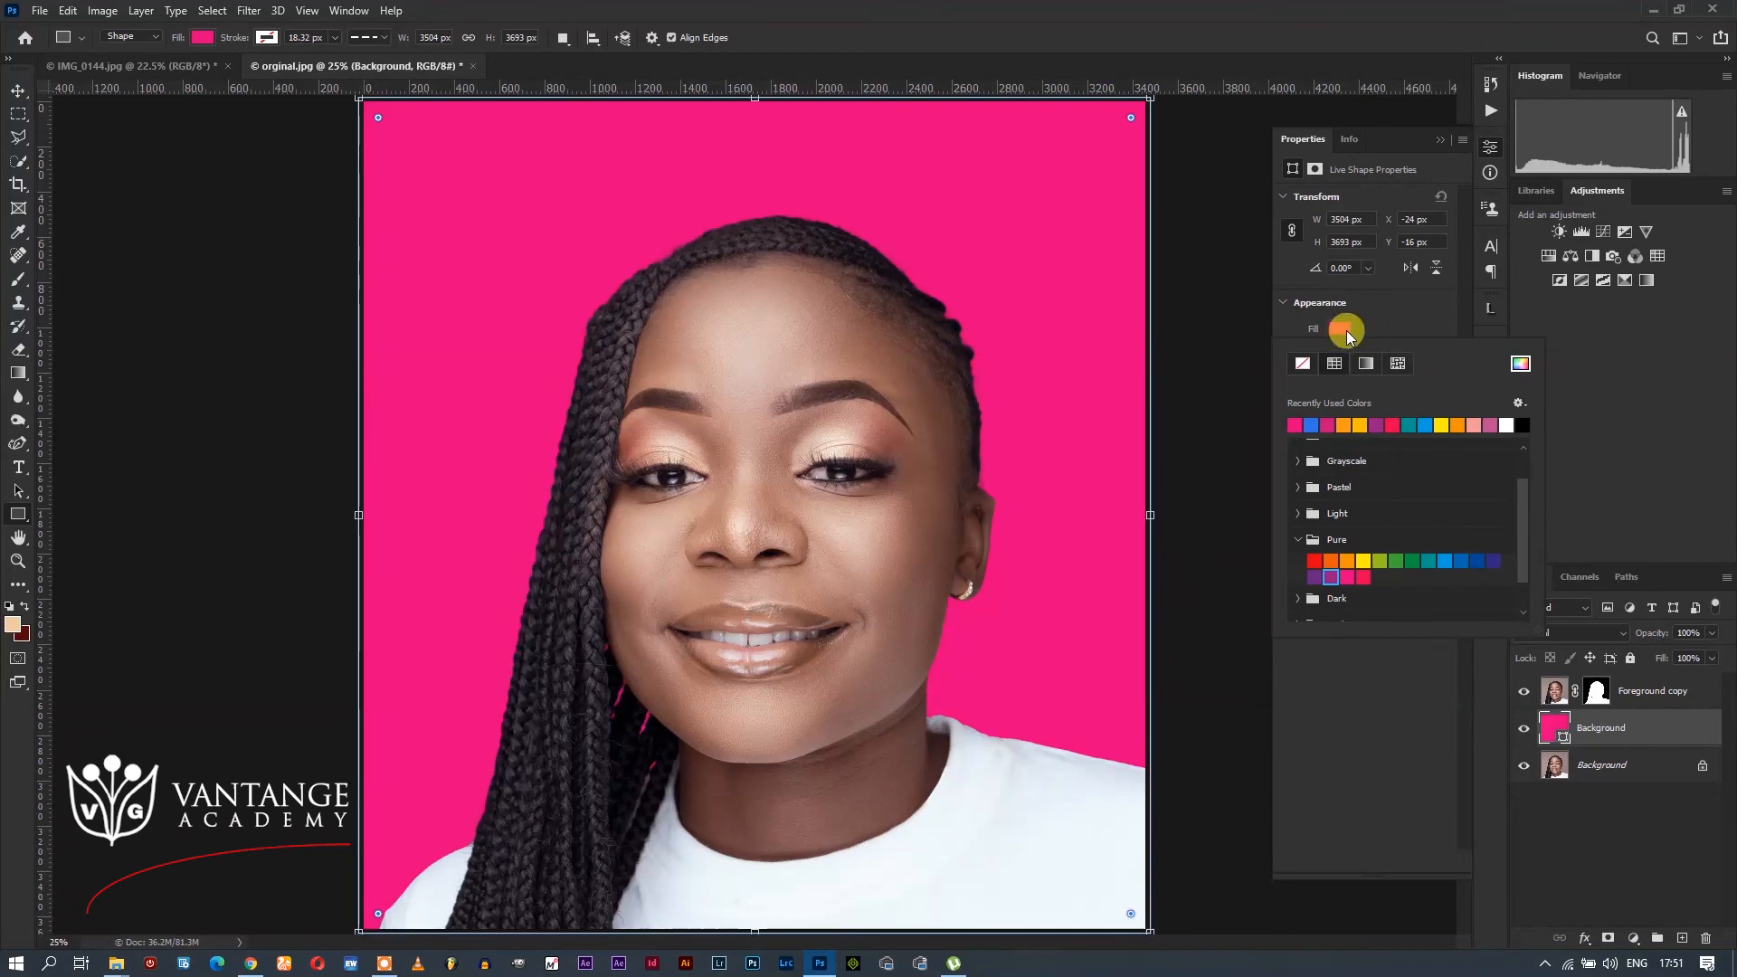
pyautogui.scroll(-1, 1356, 505)
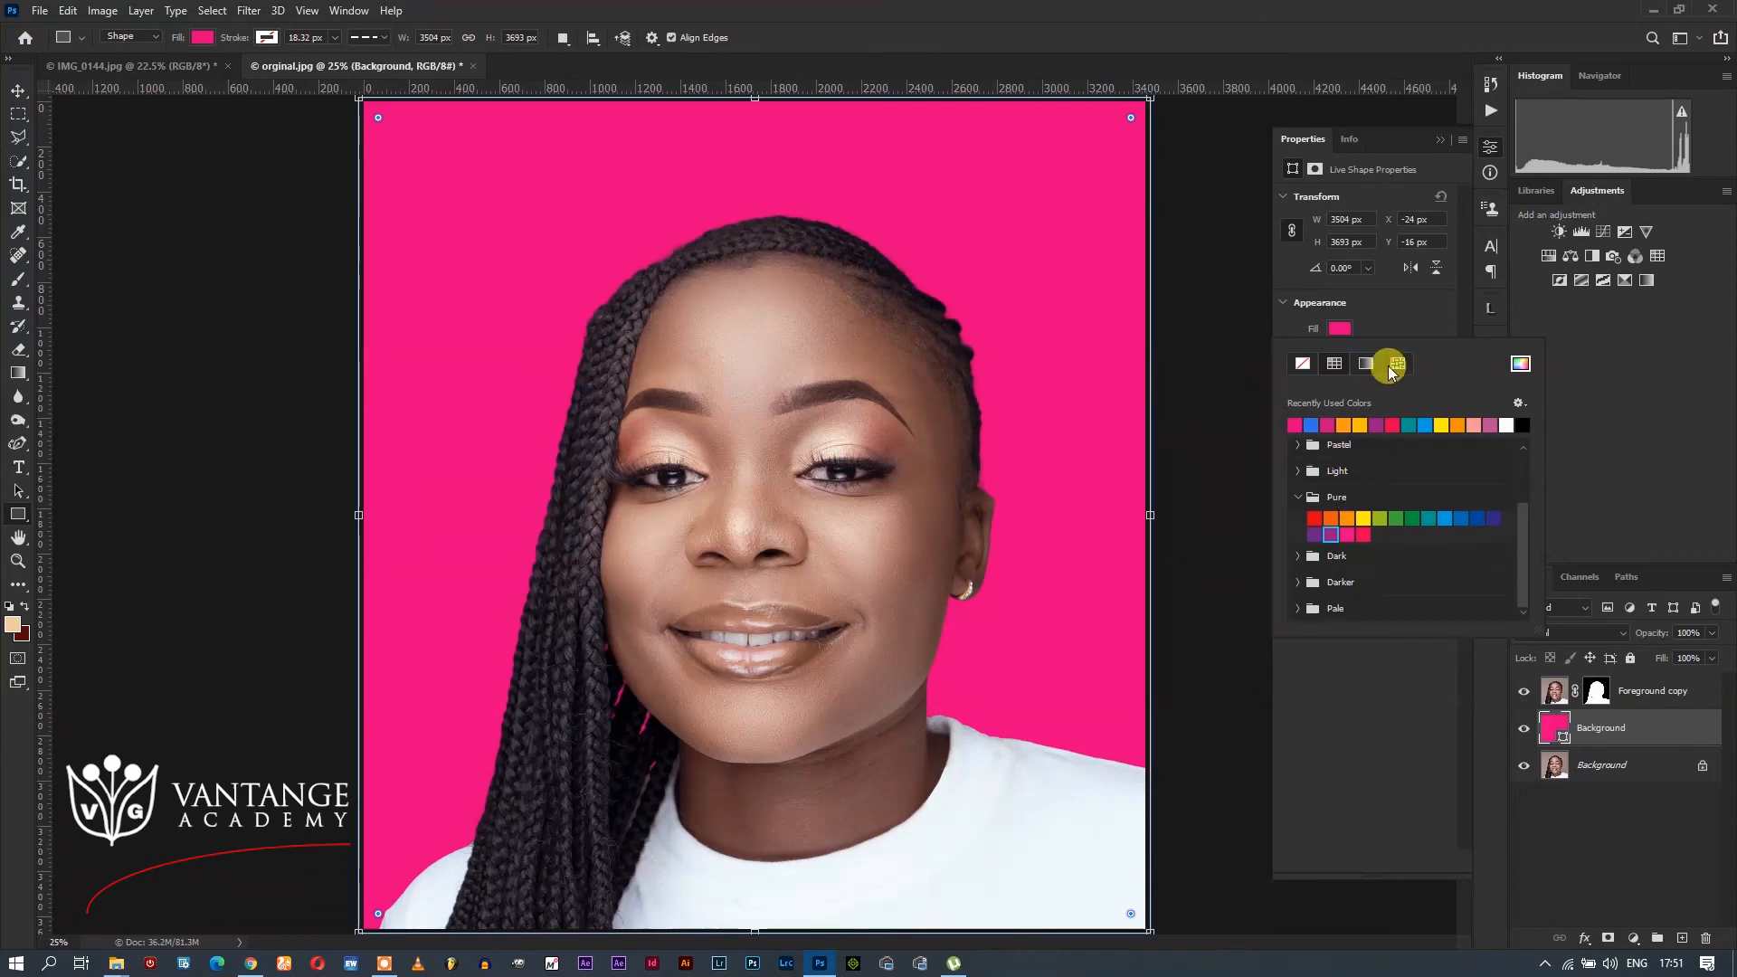
pyautogui.click(1376, 312)
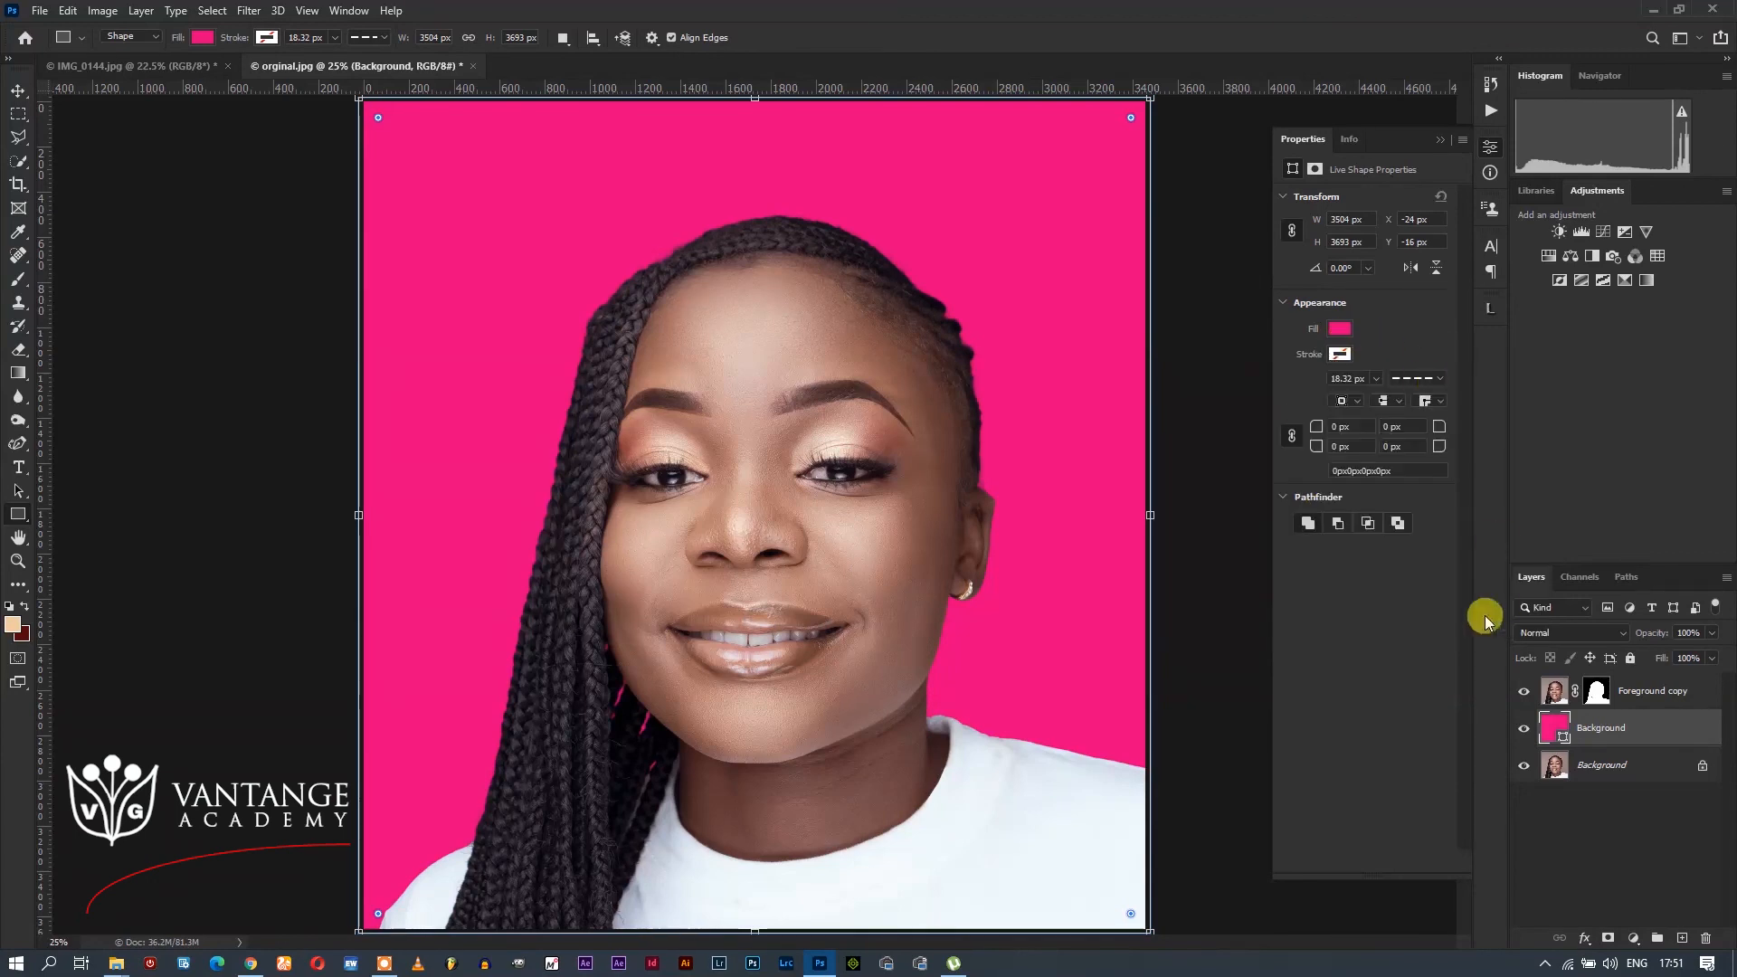
# Step: Open the pink Background shape layer's fill color for editing and move the Color Picker clear of the portrait
pyautogui.click(1563, 735)
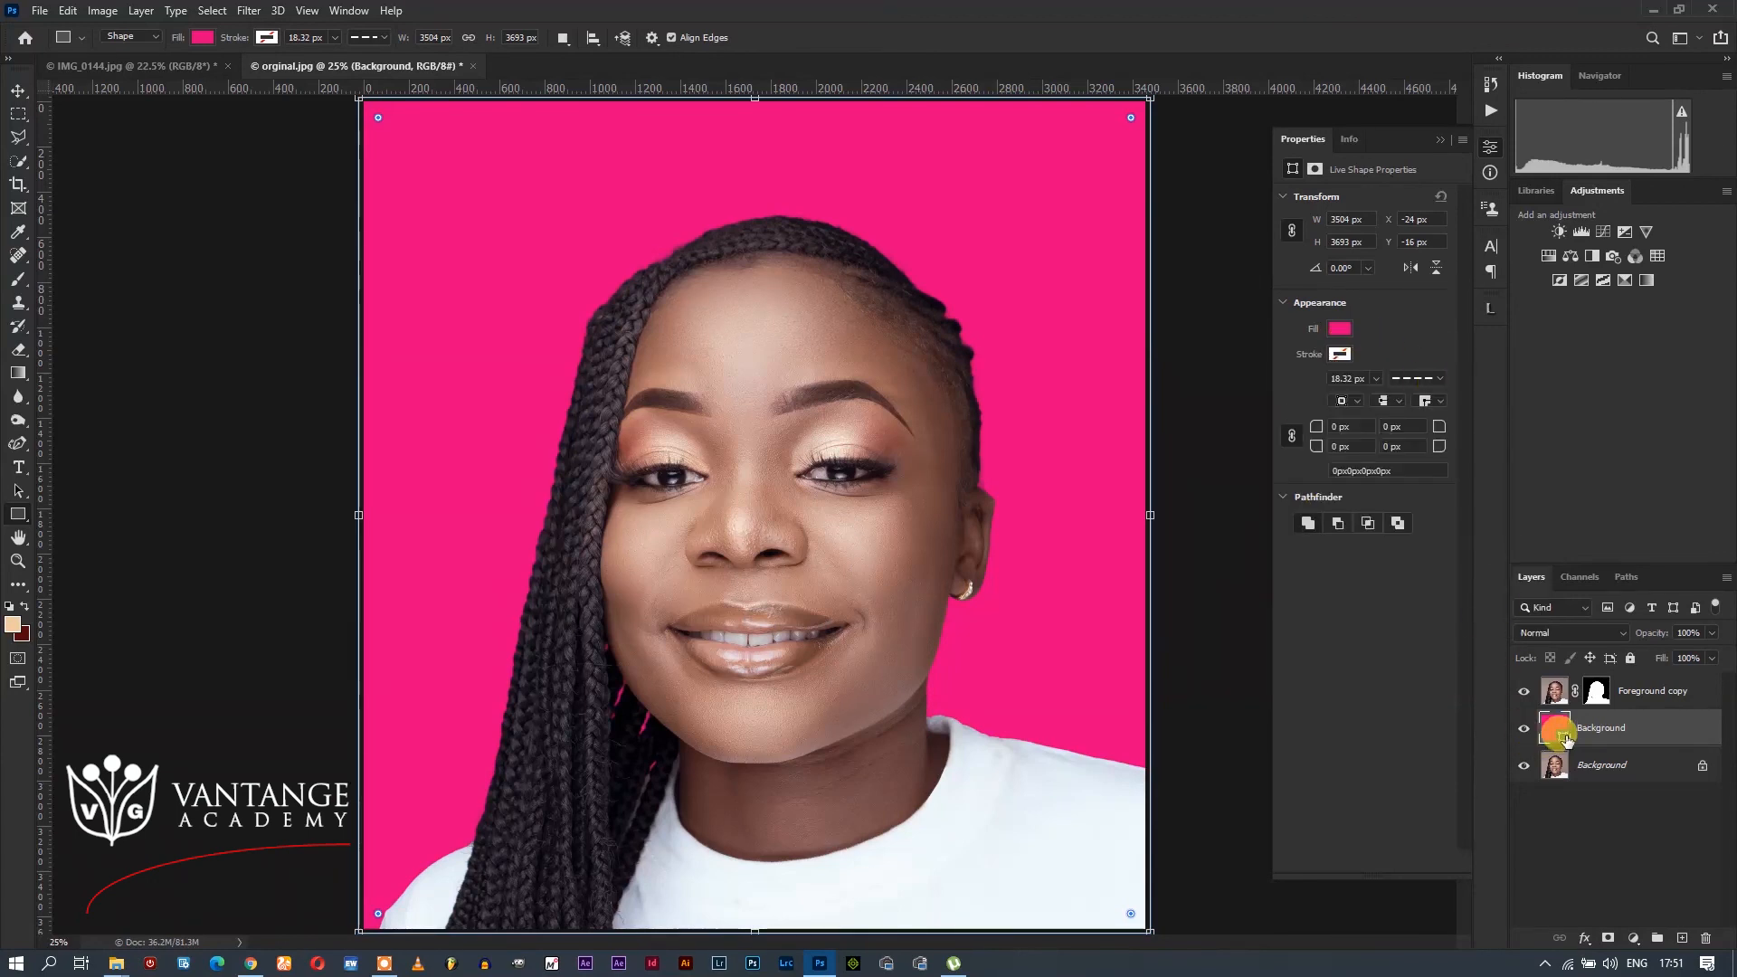
pyautogui.doubleClick(1565, 738)
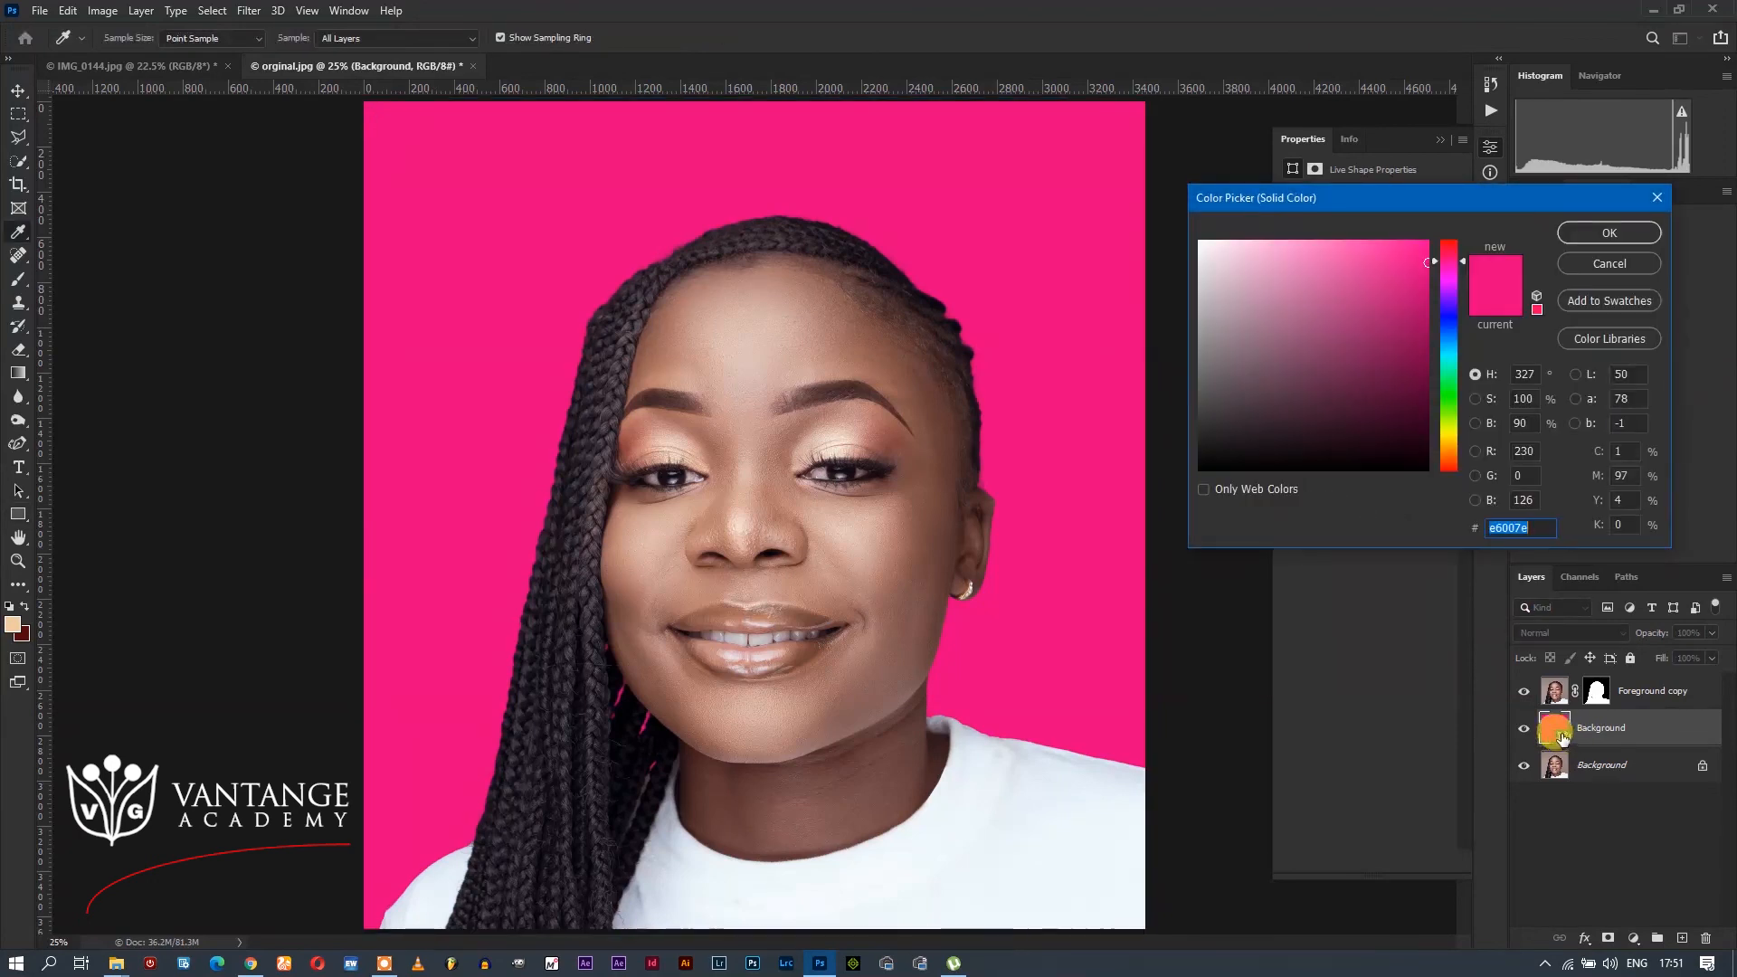
pyautogui.moveTo(1425, 186); pyautogui.dragTo(1392, 136)
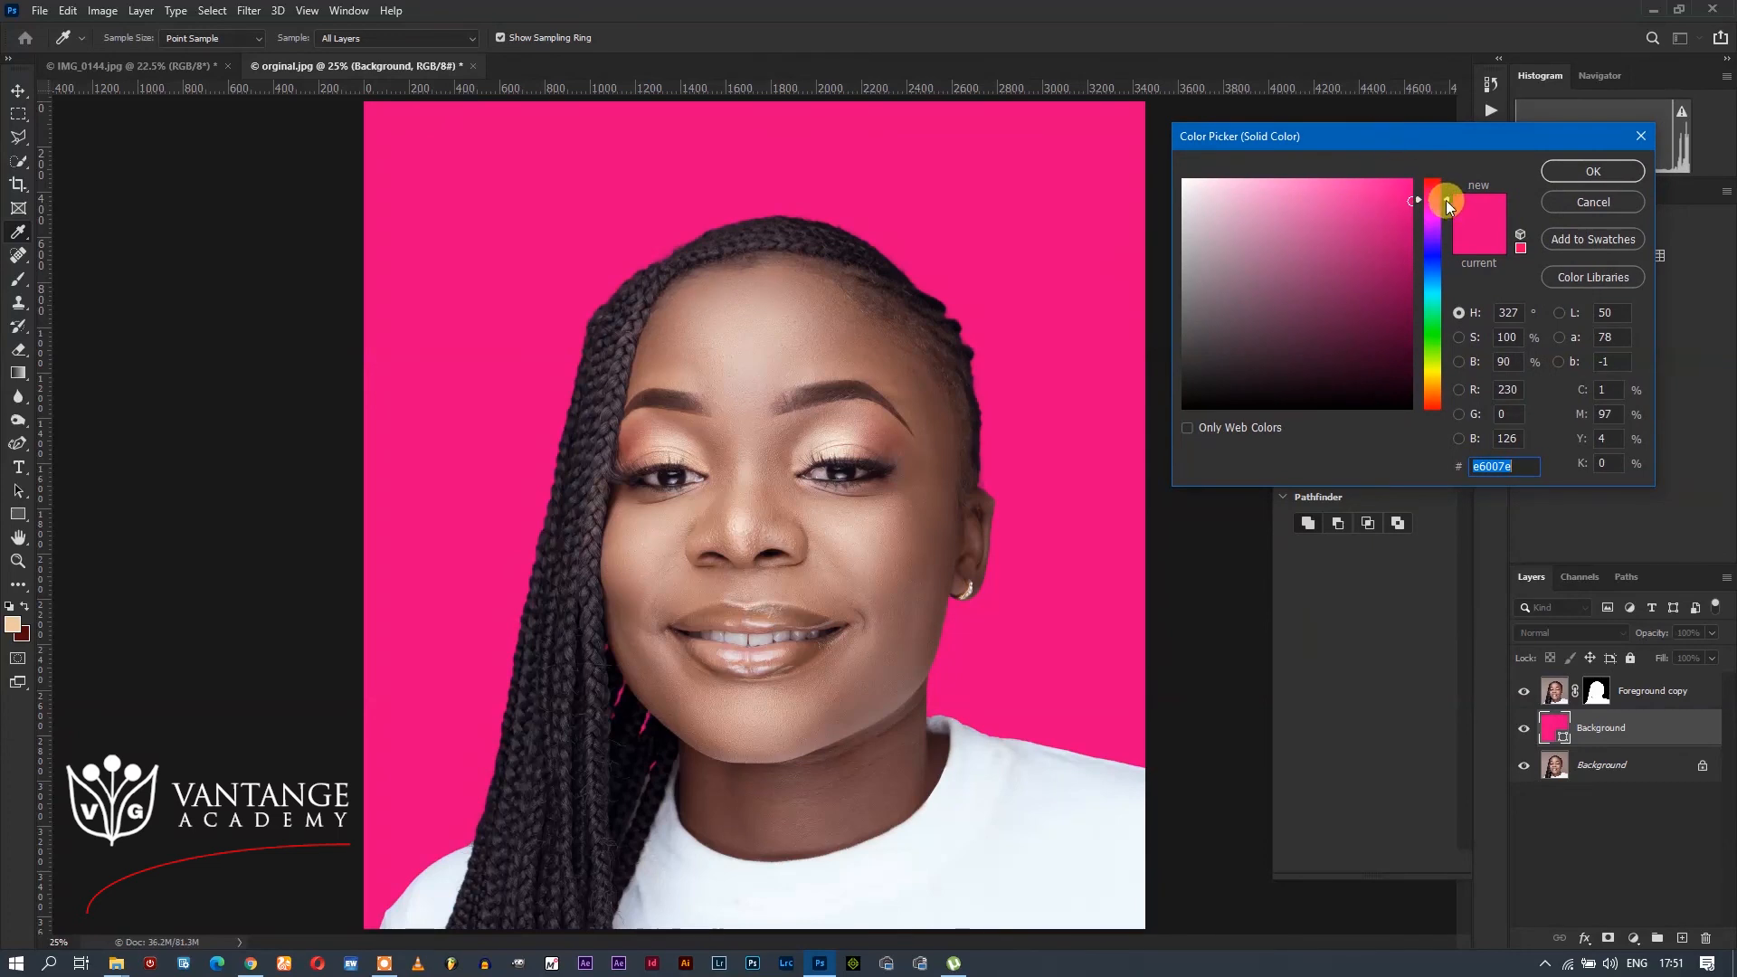
# Step: Try yellow e6dd00, pale yellow e3e093, salmon e39393 and teal 93e3d1 as the background fill color
pyautogui.moveTo(1446, 201); pyautogui.dragTo(1444, 373)
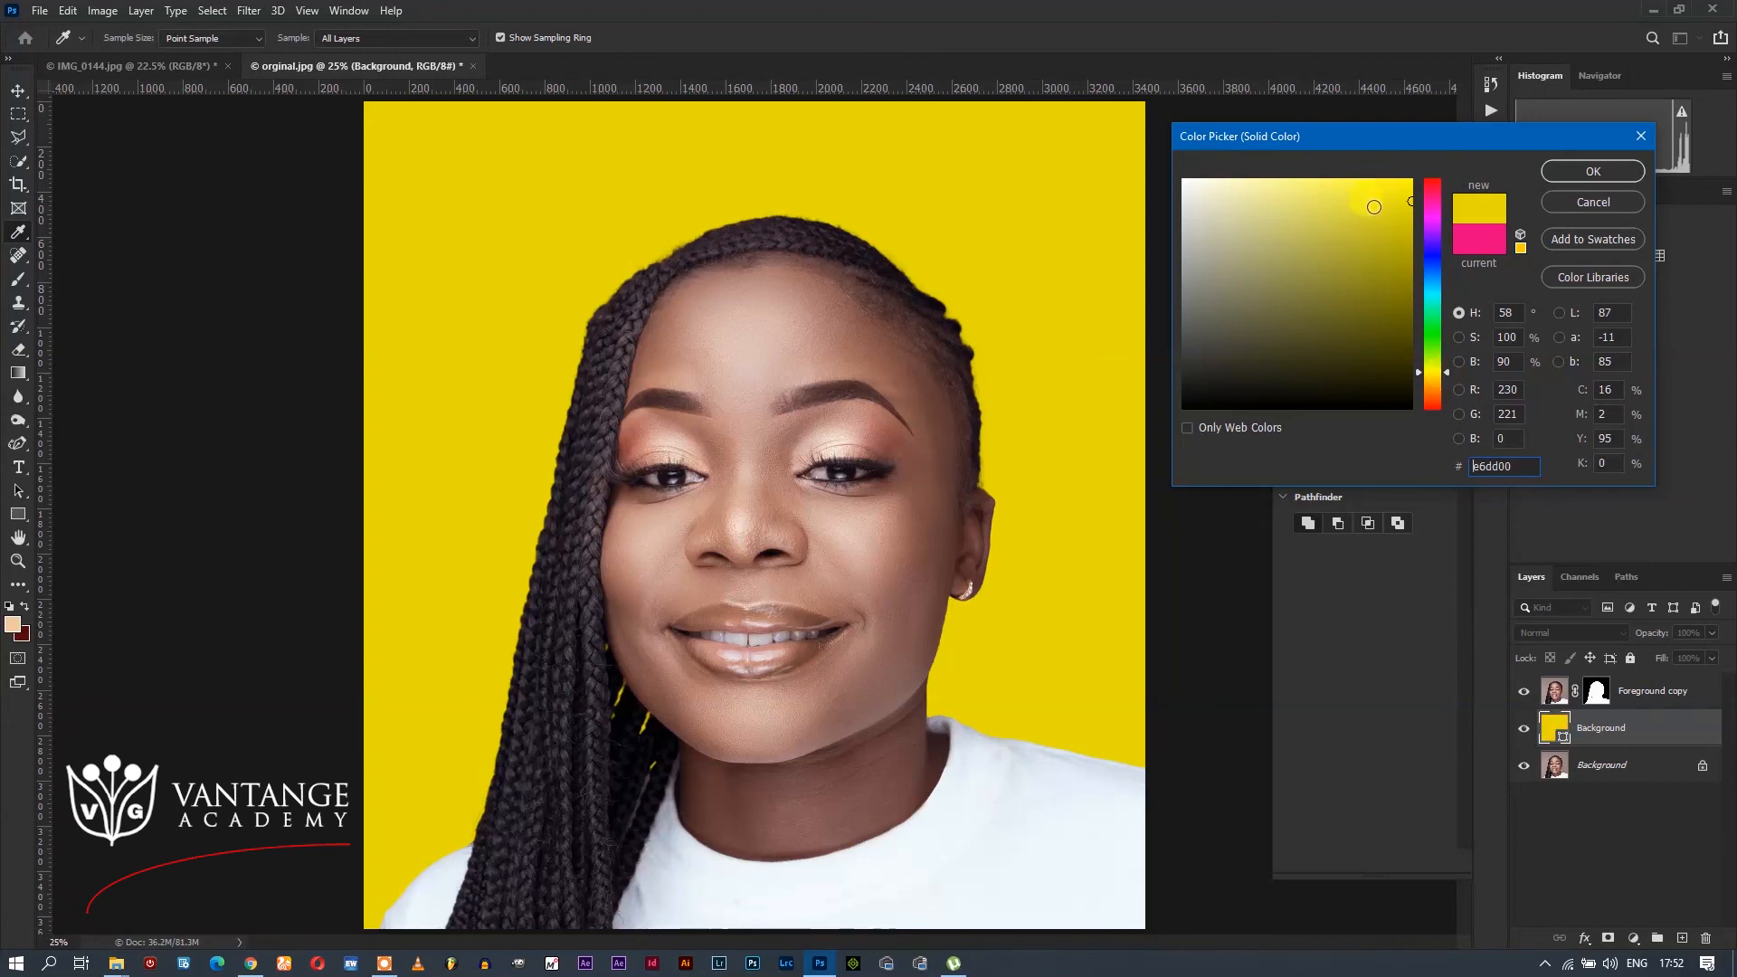
pyautogui.moveTo(1377, 201)
pyautogui.mouseDown()
pyautogui.moveTo(1231, 207)
pyautogui.moveTo(1264, 195)
pyautogui.mouseUp()
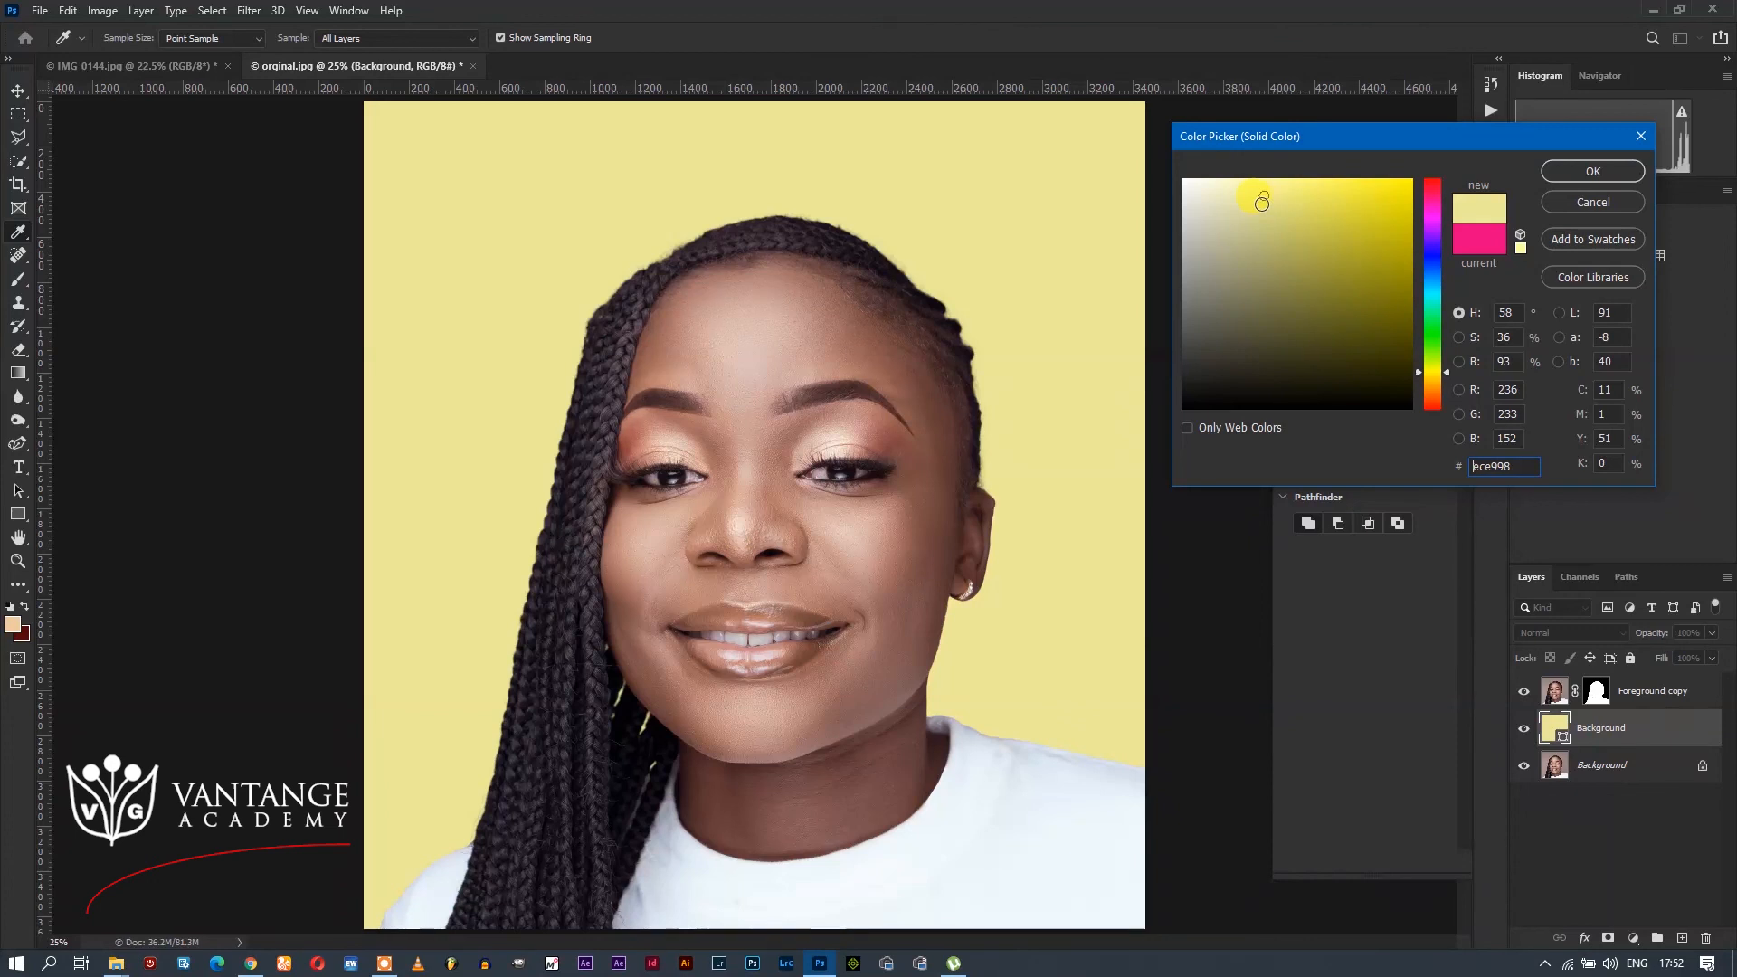
pyautogui.moveTo(1263, 201); pyautogui.dragTo(1264, 205)
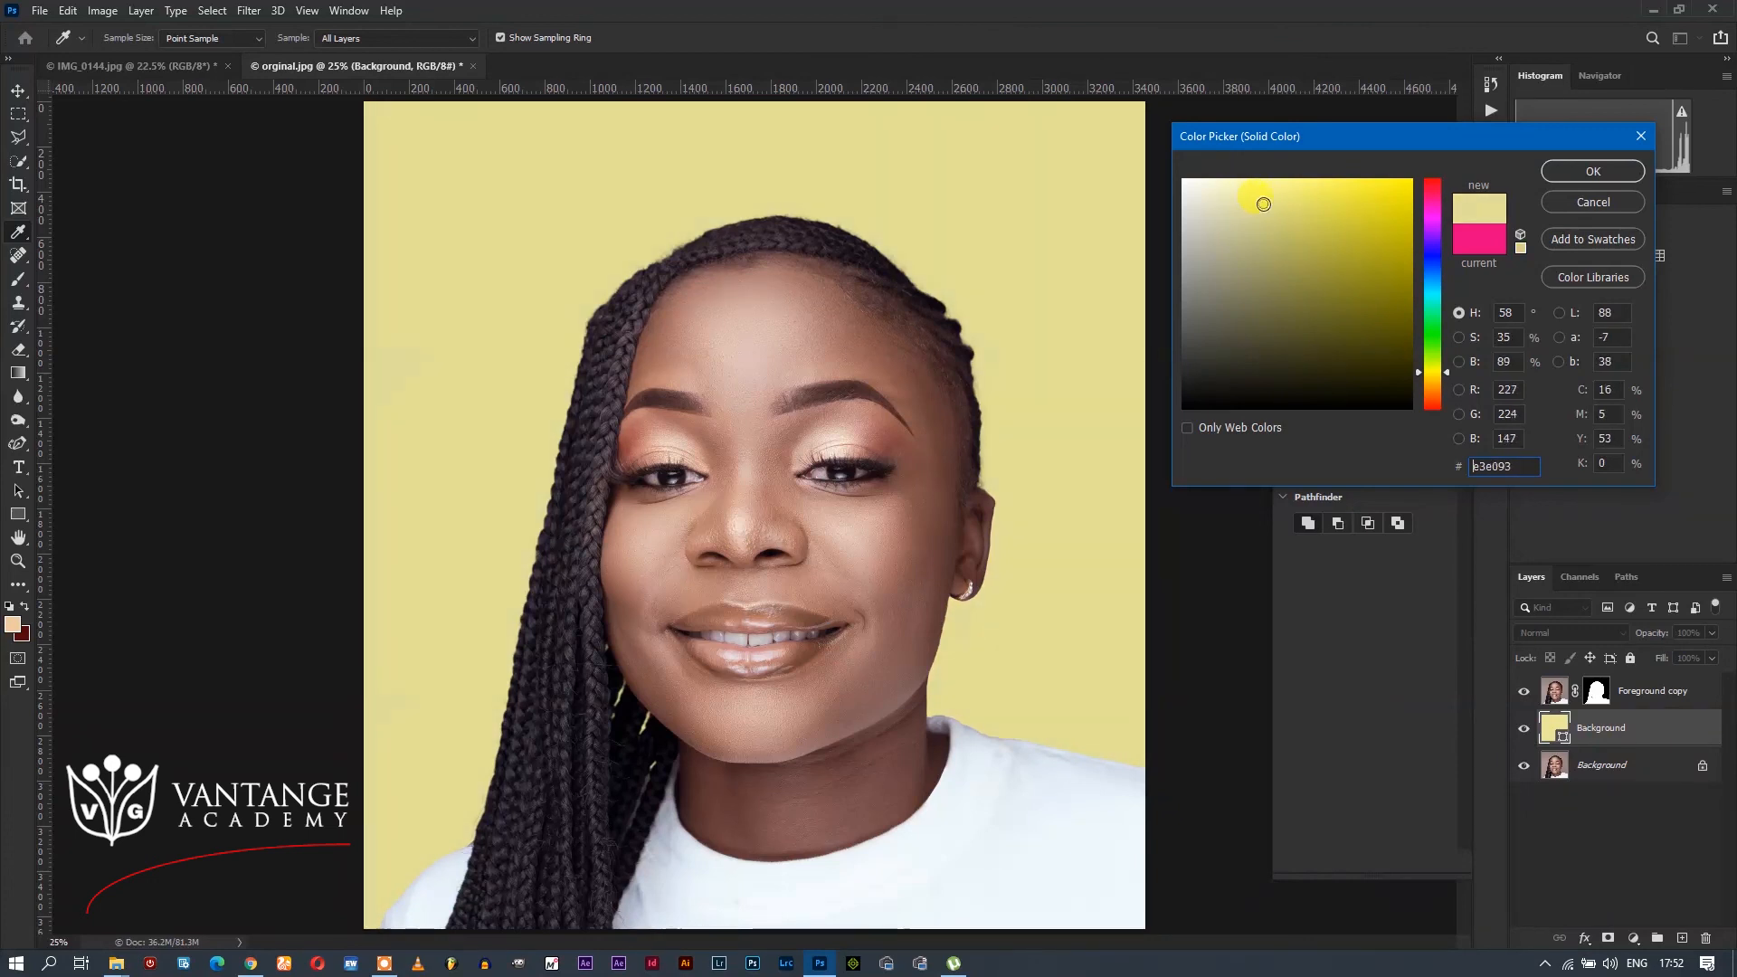
pyautogui.moveTo(1451, 350); pyautogui.dragTo(1428, 163)
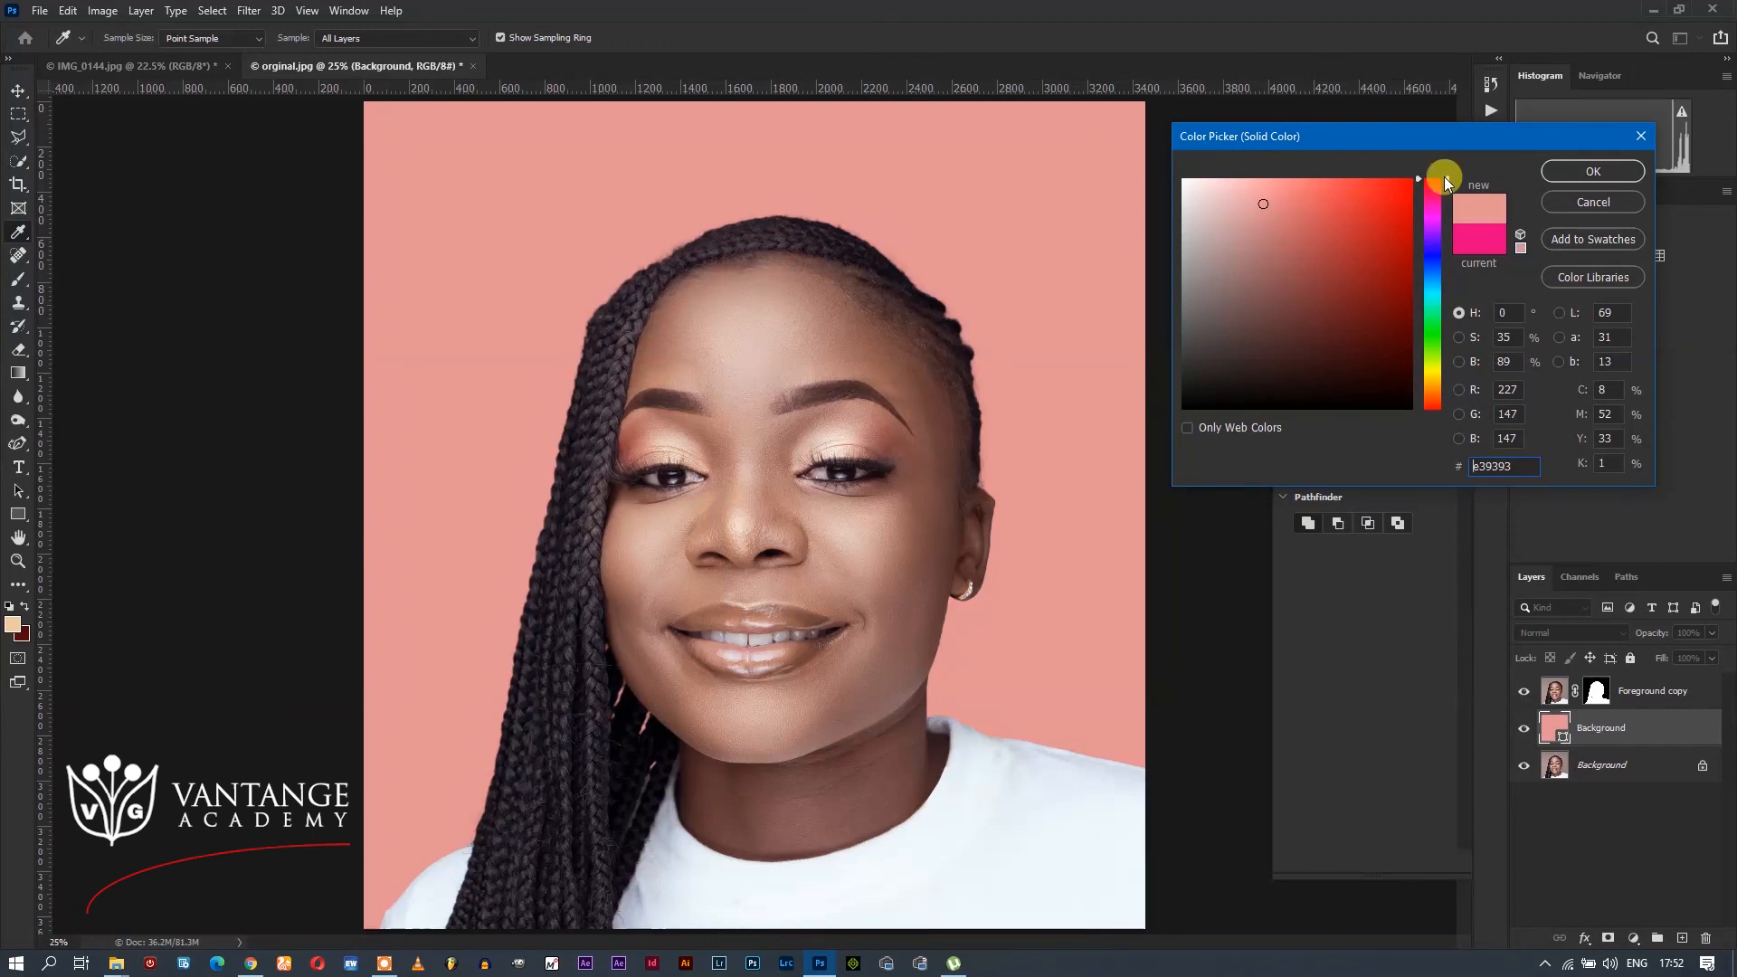
pyautogui.moveTo(1448, 179); pyautogui.dragTo(1428, 308)
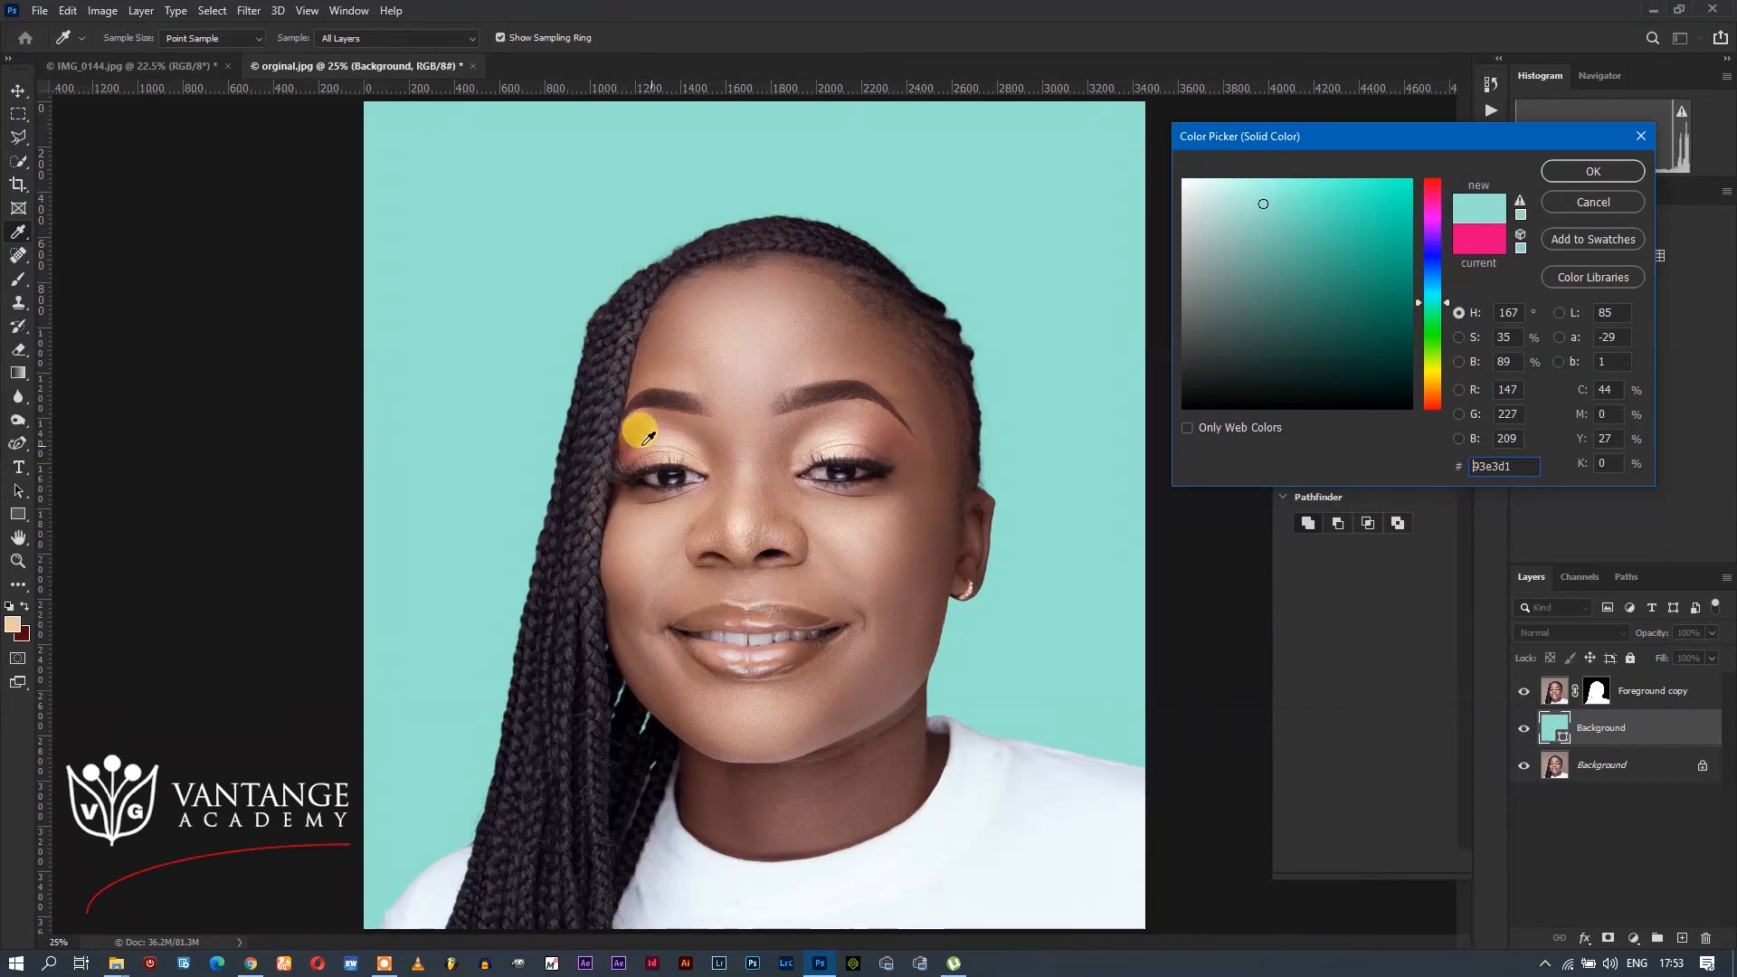
# Step: Set the background fill to ad6c68 by sampling the eyeshadow tone, apply it, and deselect the layer with the Move tool
pyautogui.click(890, 428)
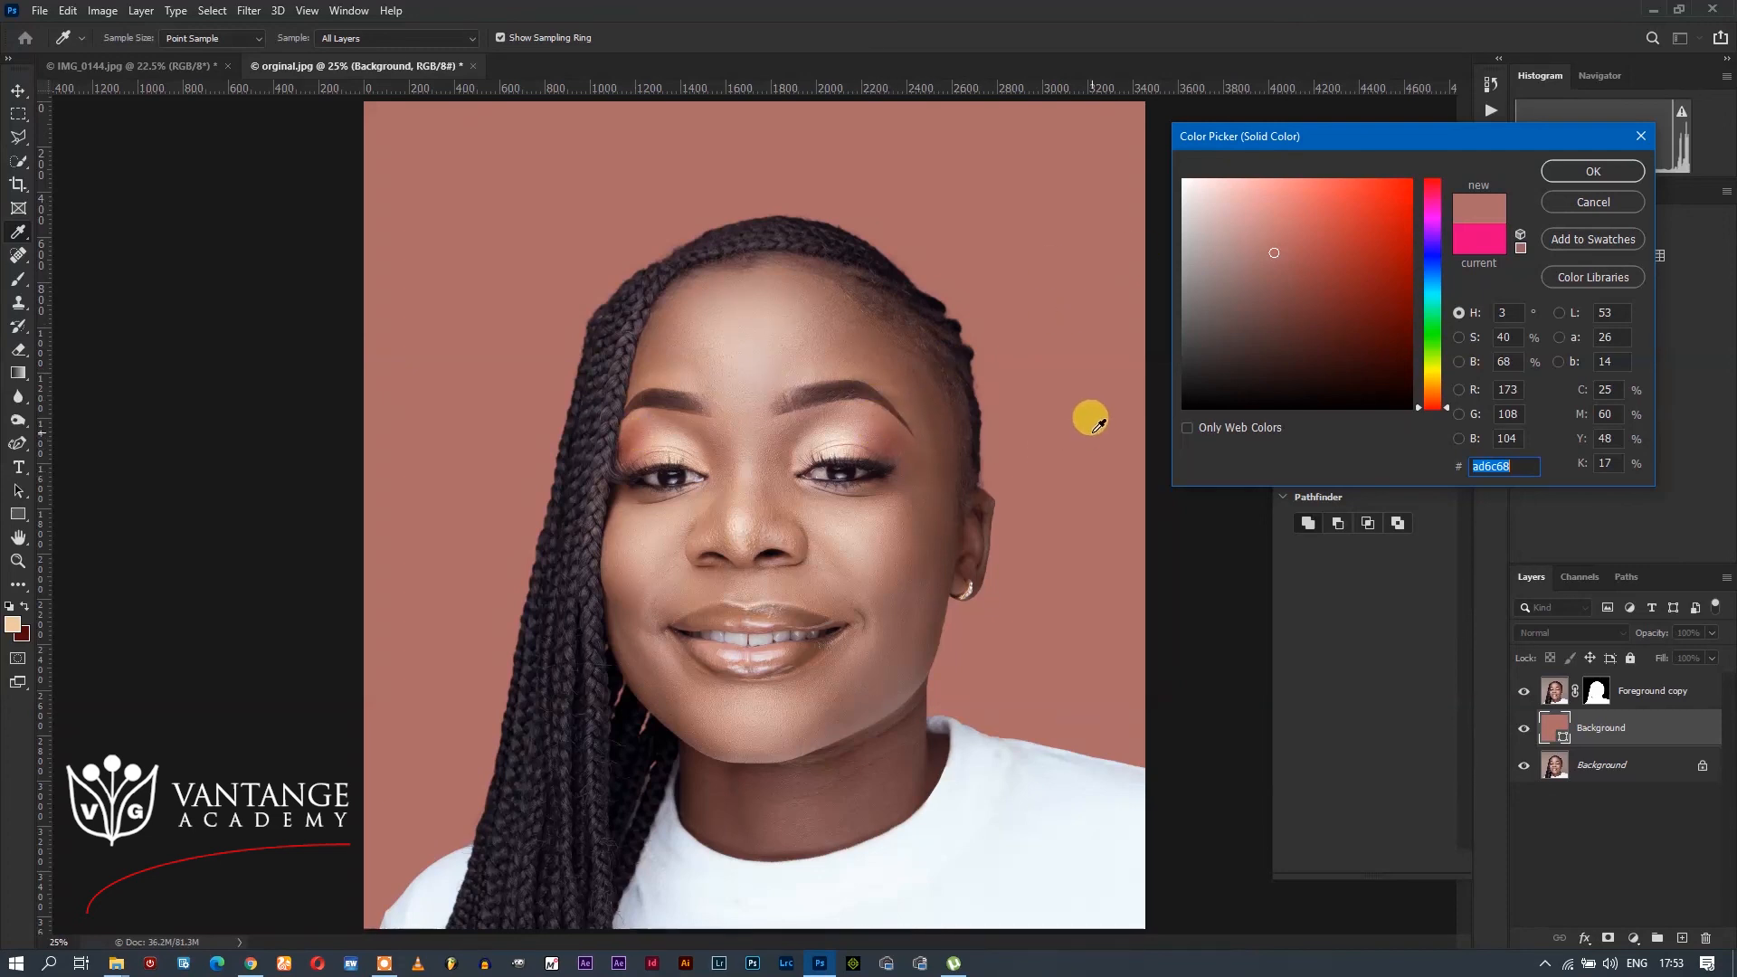
pyautogui.click(1558, 170)
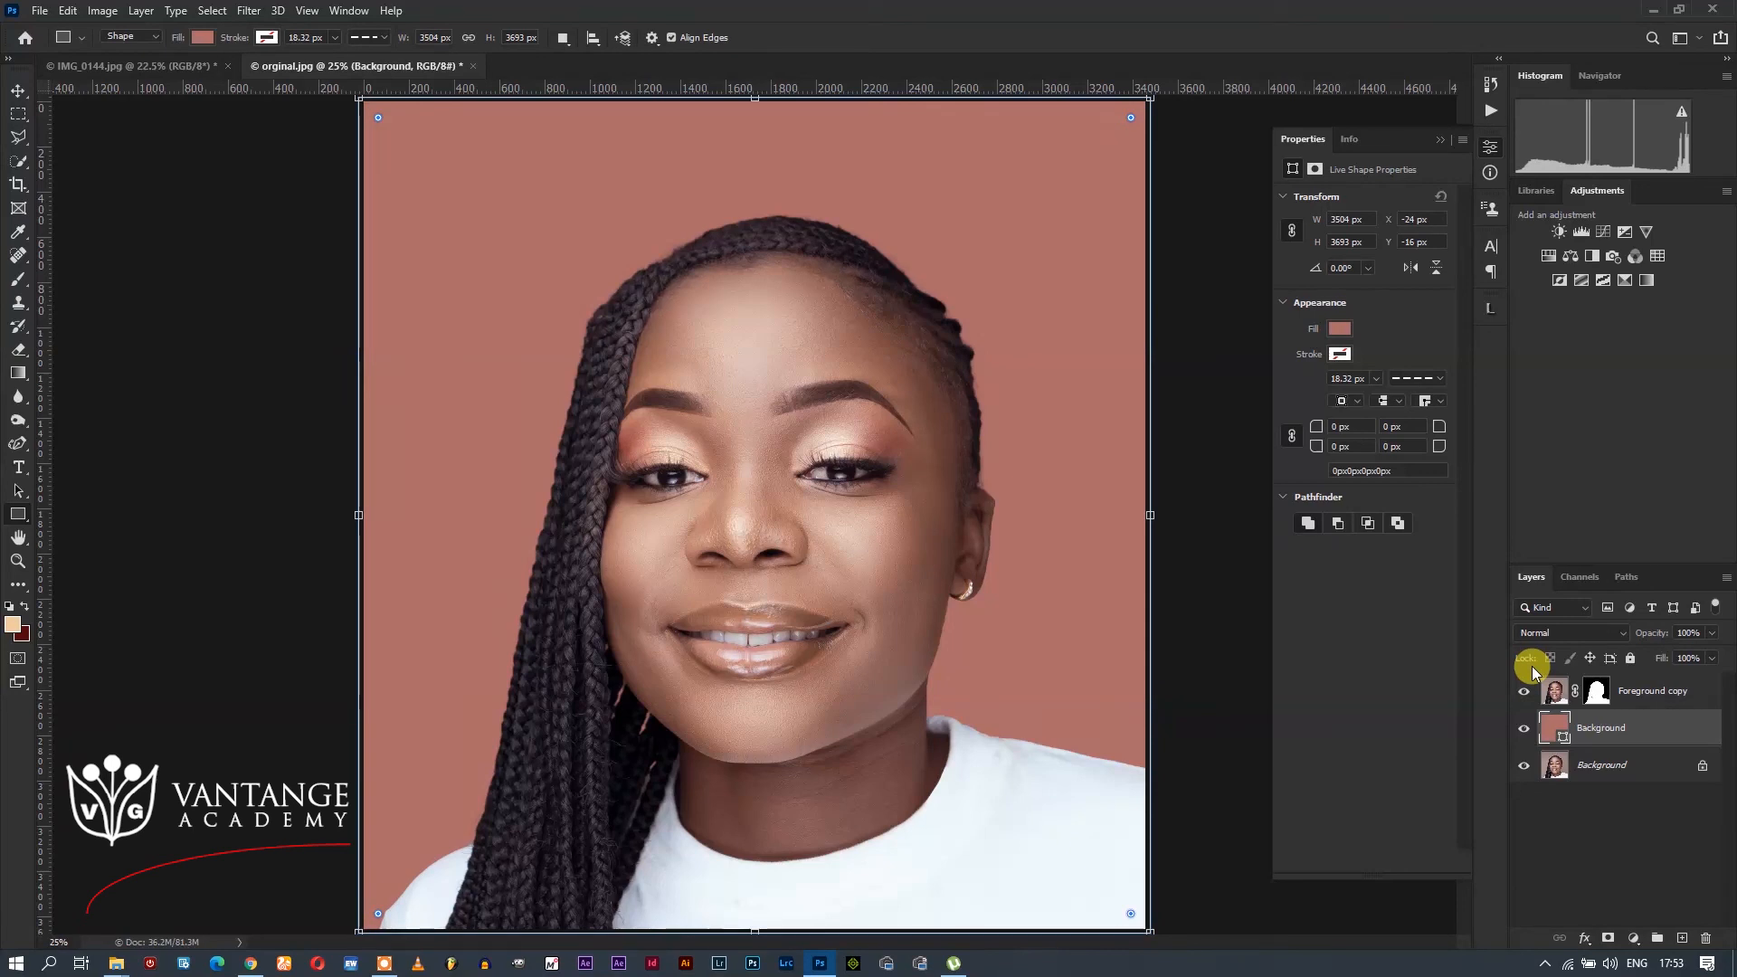
pyautogui.press('v')
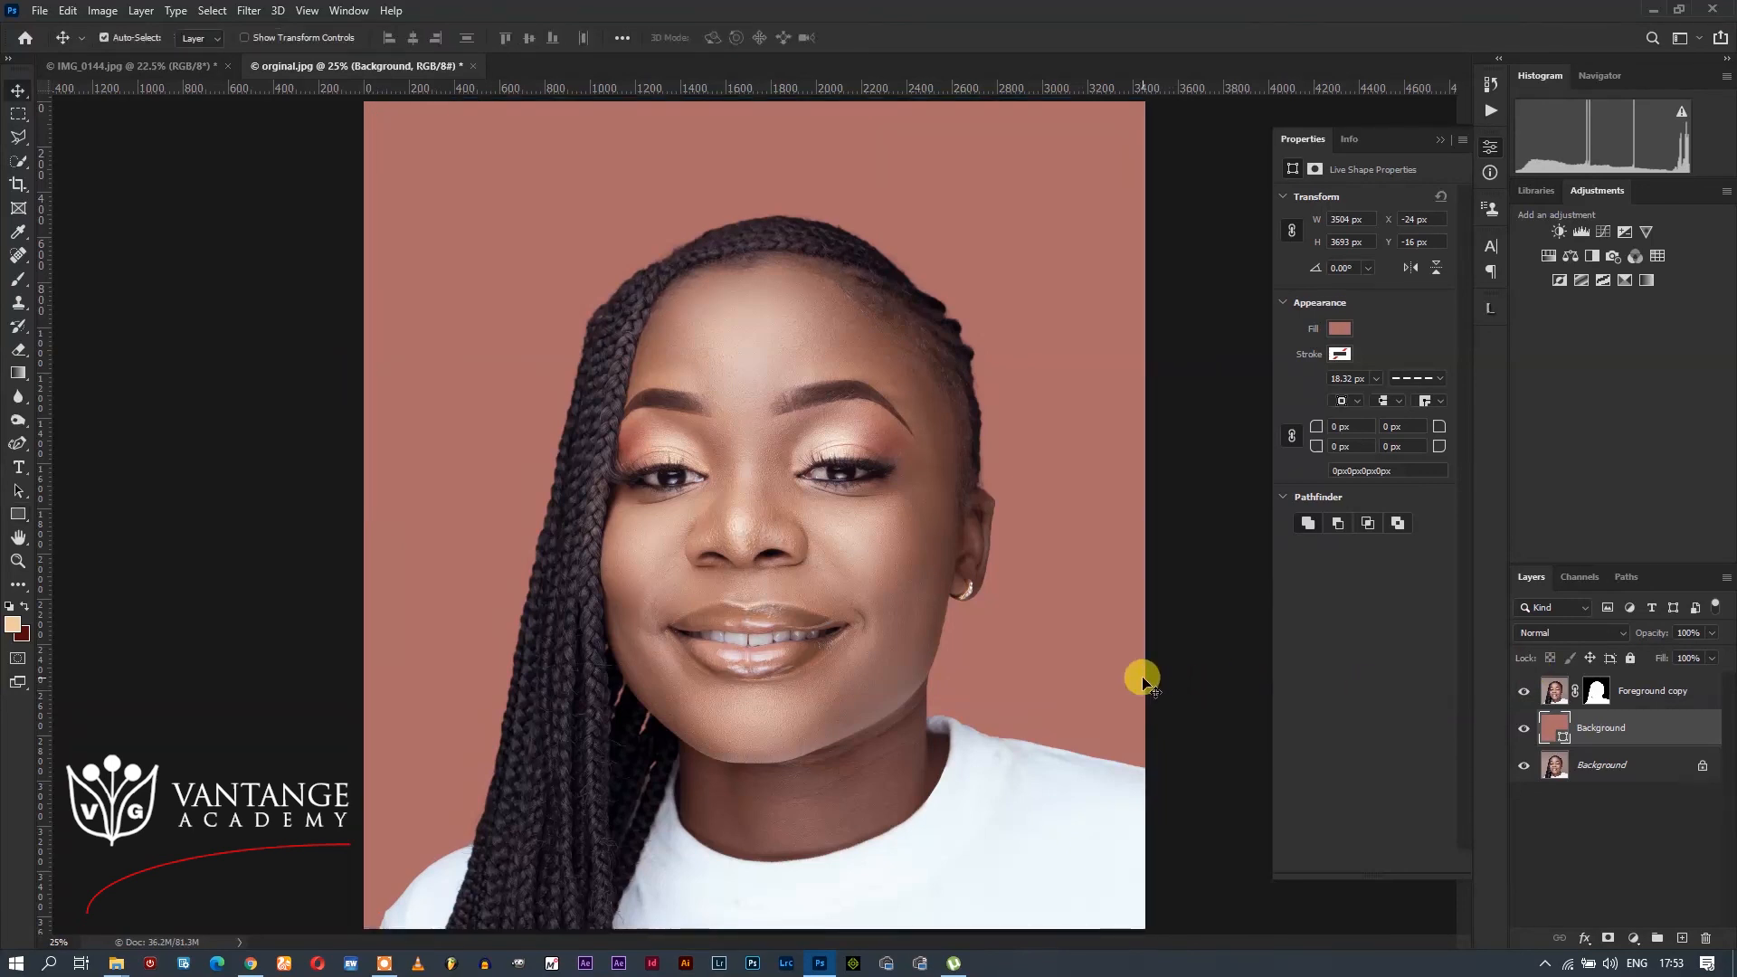
pyautogui.click(1208, 650)
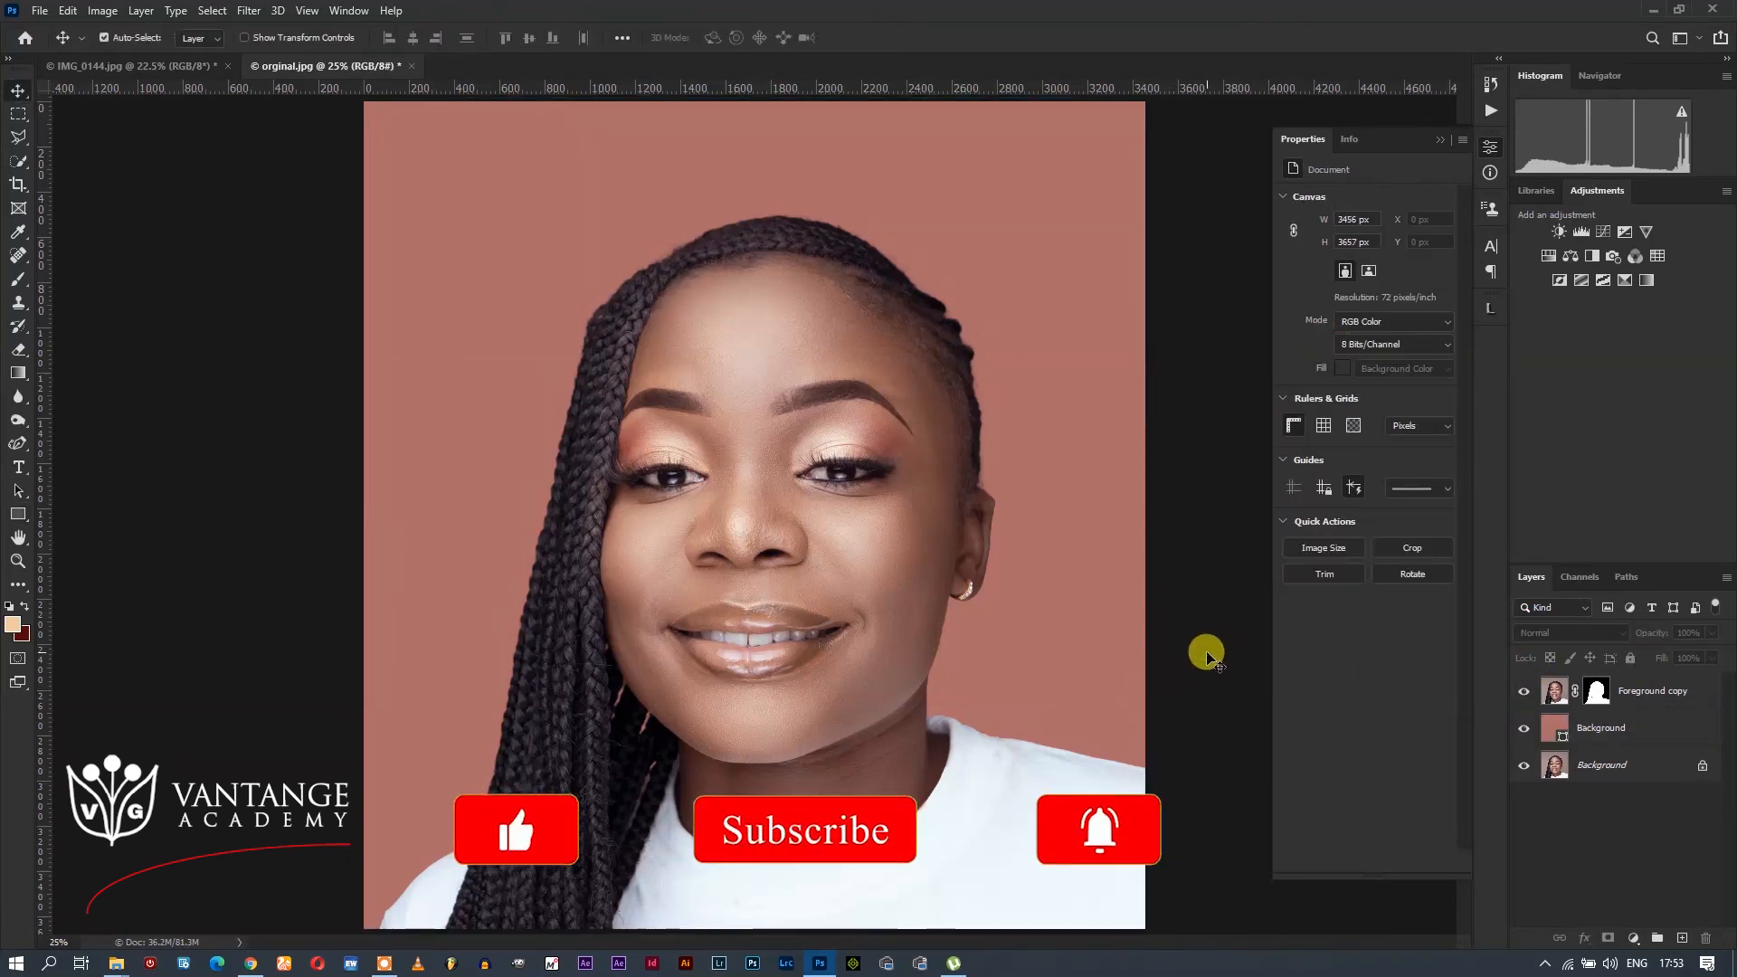